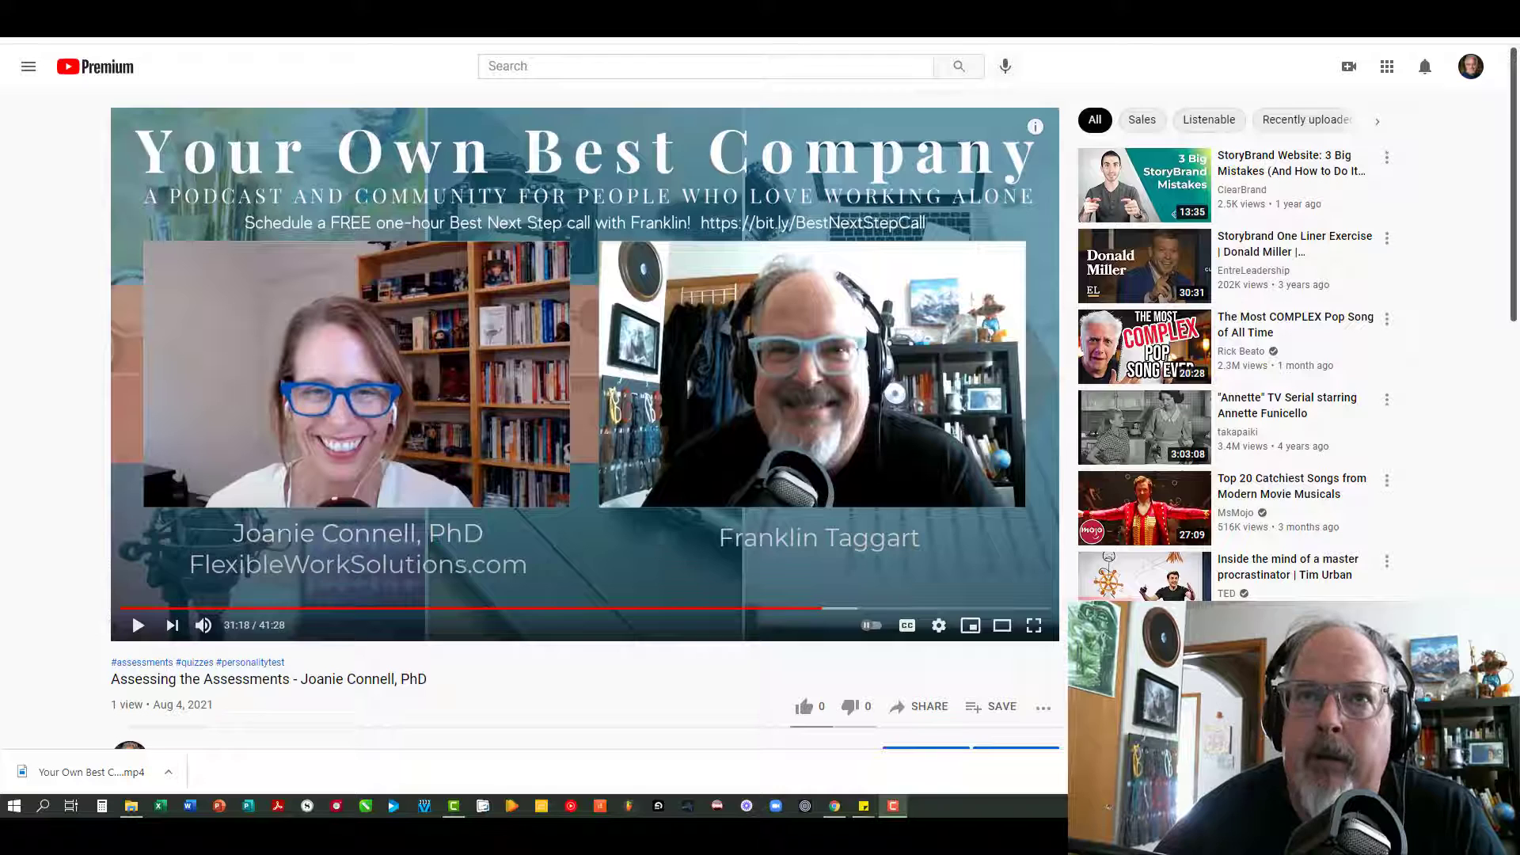
# Move from the paused YouTube episode to the Canva front card design with Ctrl+Tab.
pyautogui.hotkey('ctrl', 'Tab')
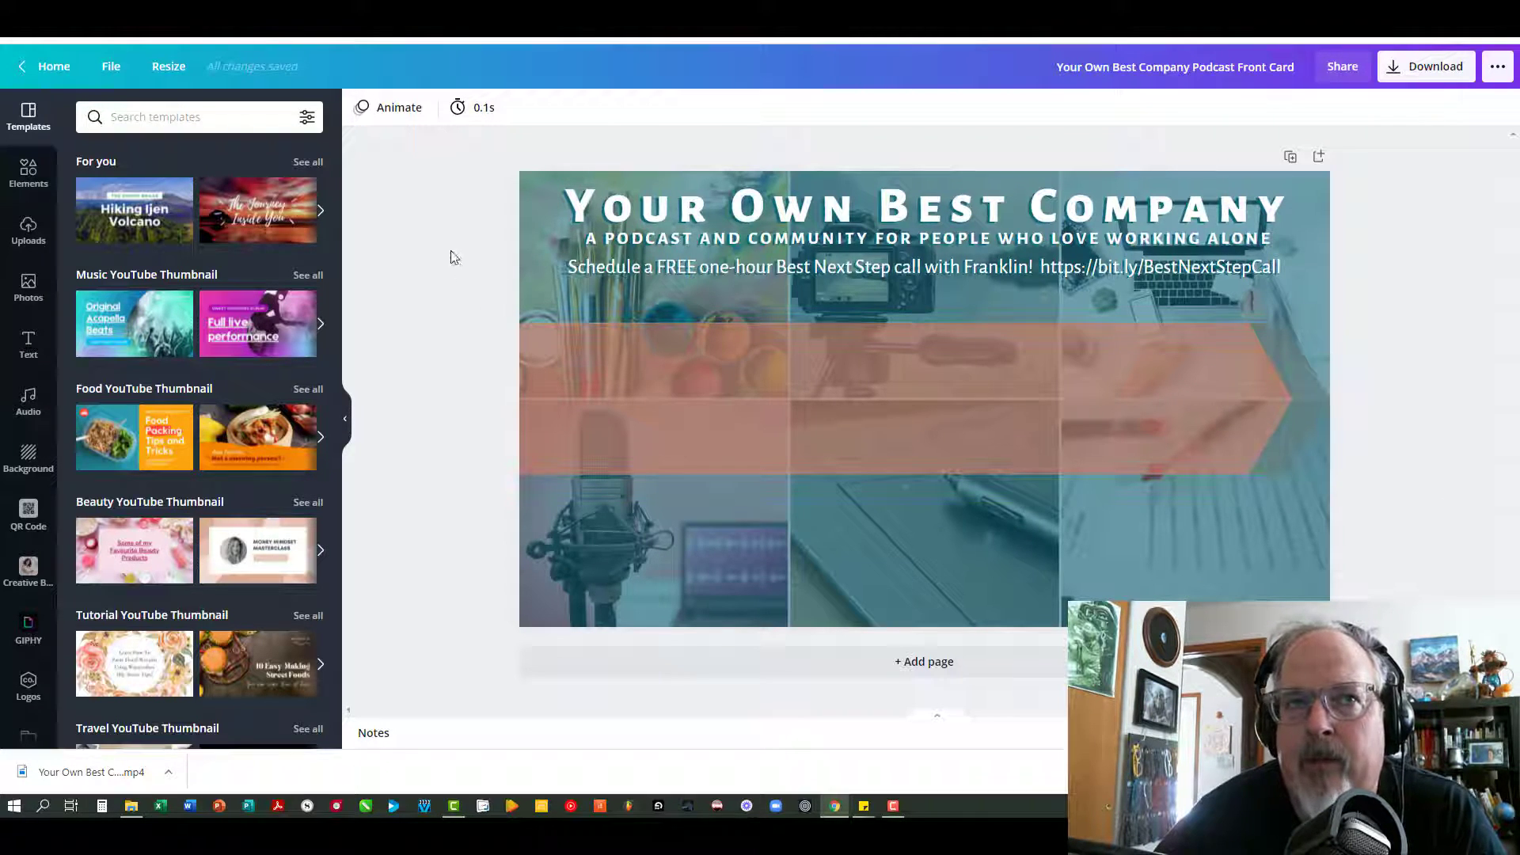
# Duplicate the front card with File > Make a copy and retitle it 'Your Own Best Company Podcast Overlay'.
pyautogui.click(110, 69)
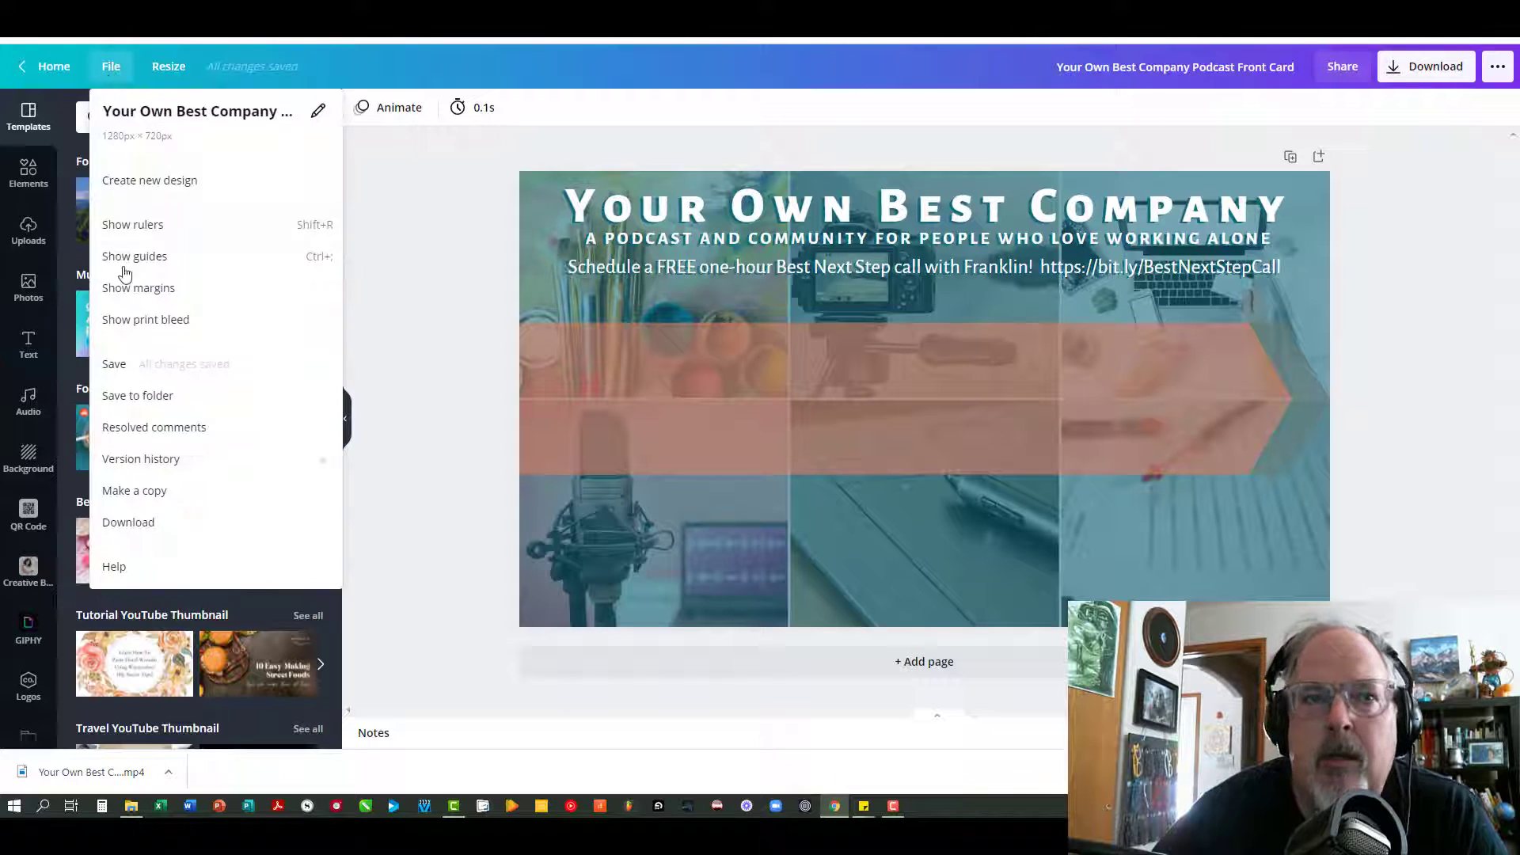
pyautogui.click(129, 492)
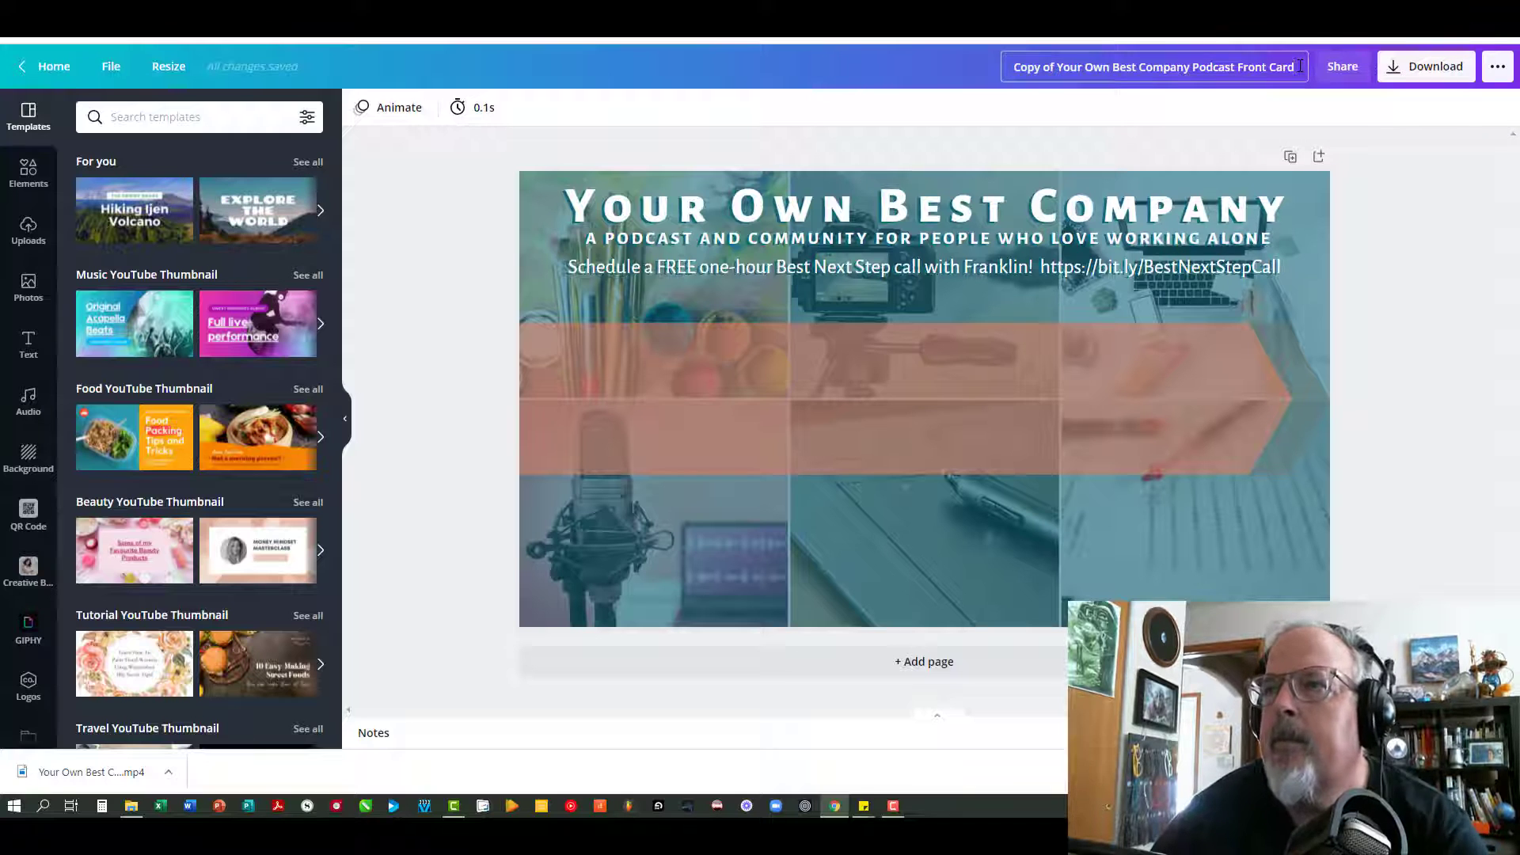
pyautogui.click(1300, 66)
pyautogui.press('BackSpace')
pyautogui.press('BackSpace')
pyautogui.press('BackSpace')
pyautogui.press('BackSpace')
pyautogui.press('BackSpace')
pyautogui.press('BackSpace')
pyautogui.press('BackSpace')
pyautogui.press('BackSpace')
pyautogui.press('BackSpace')
pyautogui.press('BackSpace')
pyautogui.press('BackSpace')
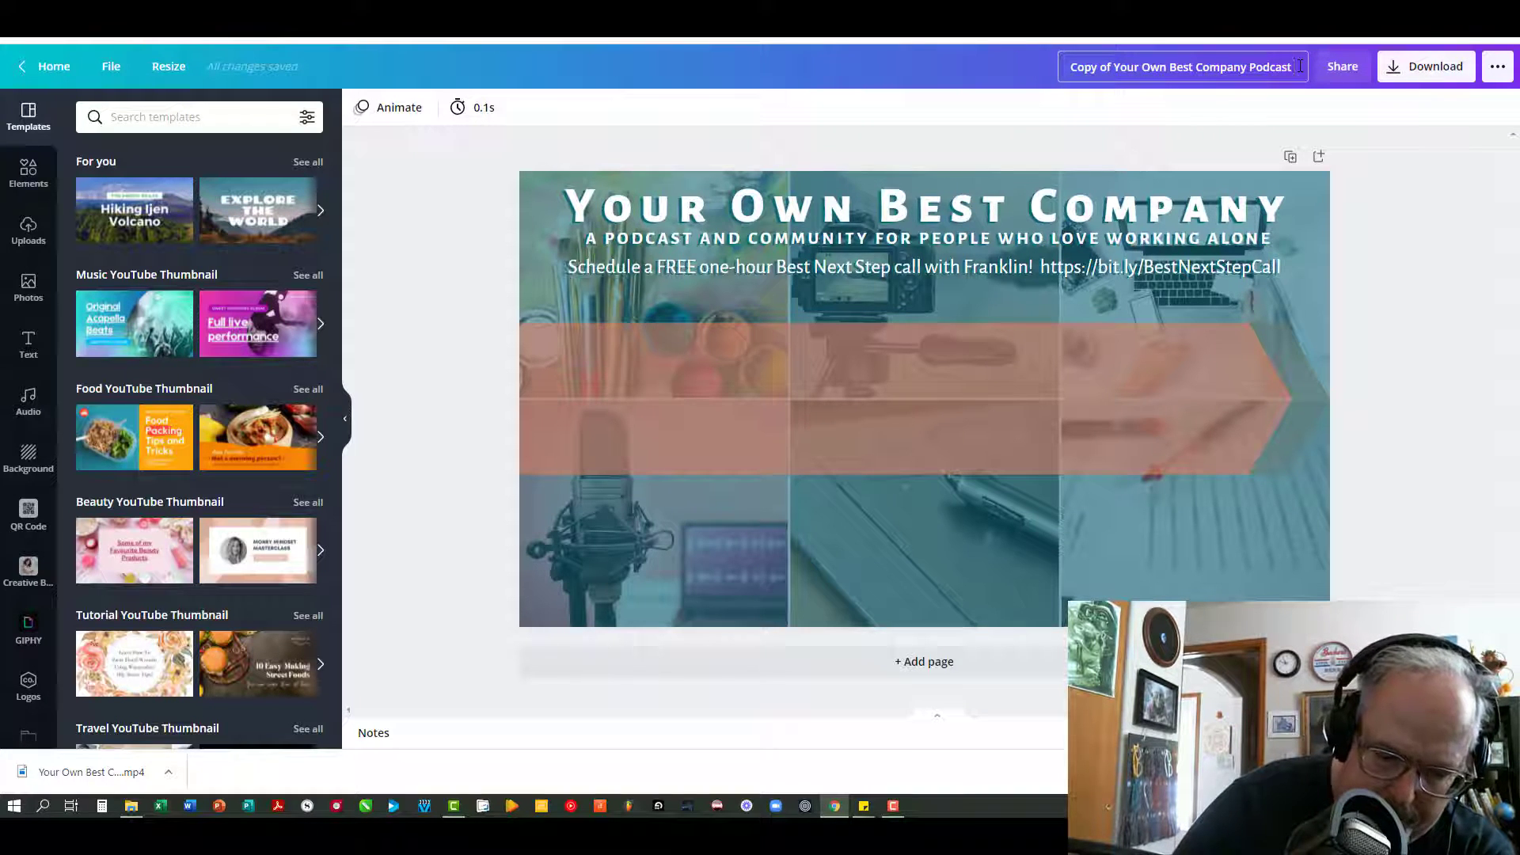
pyautogui.write('Overlay')
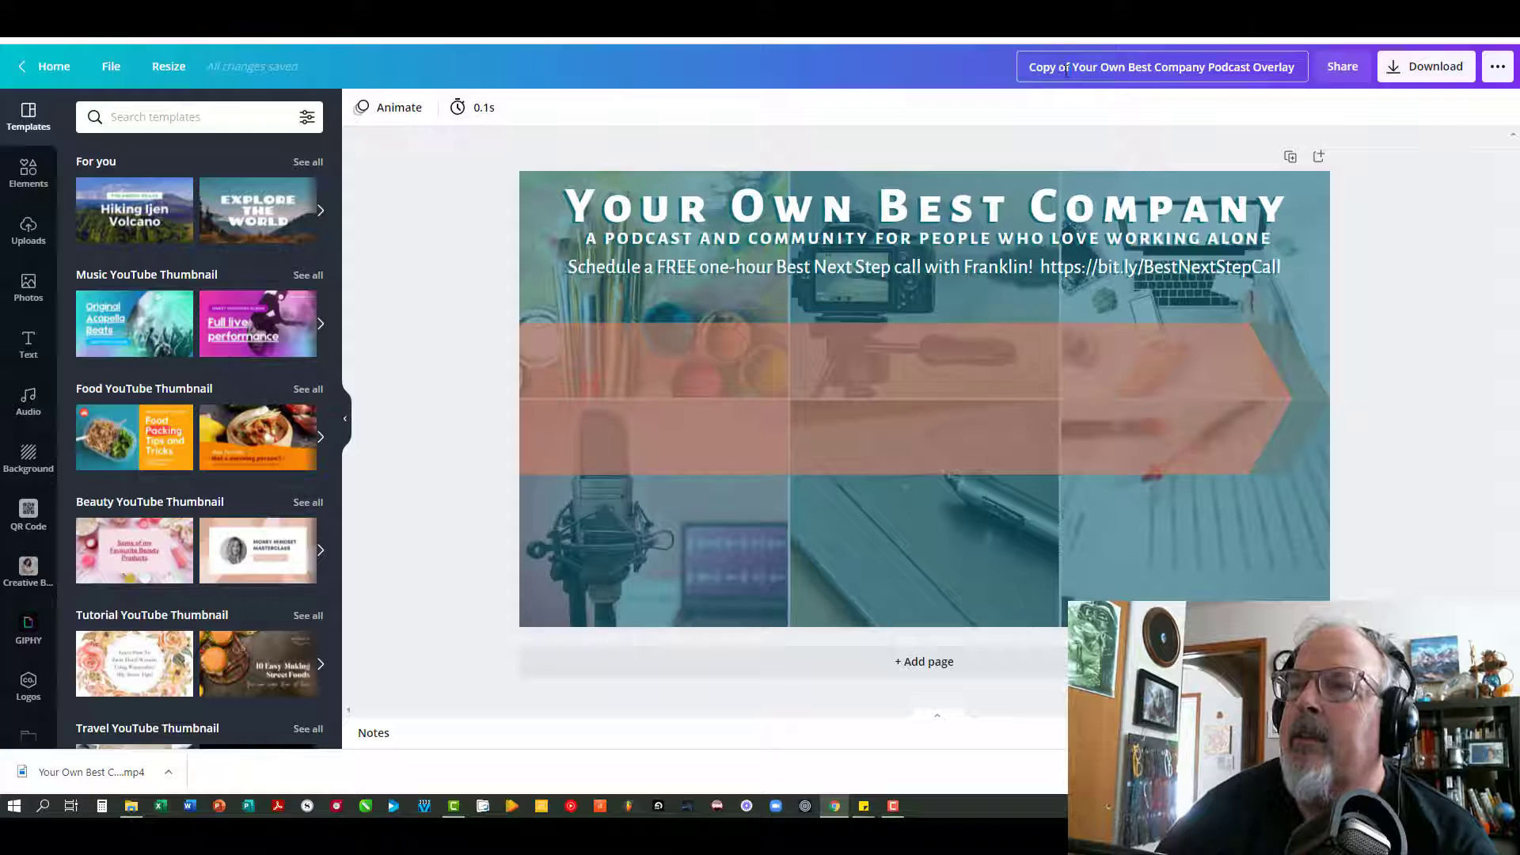
pyautogui.press('Delete')
pyautogui.press('Delete')
pyautogui.press('Delete')
pyautogui.press('Delete')
pyautogui.press('Delete')
pyautogui.press('Delete')
pyautogui.press('Delete')
pyautogui.press('Delete')
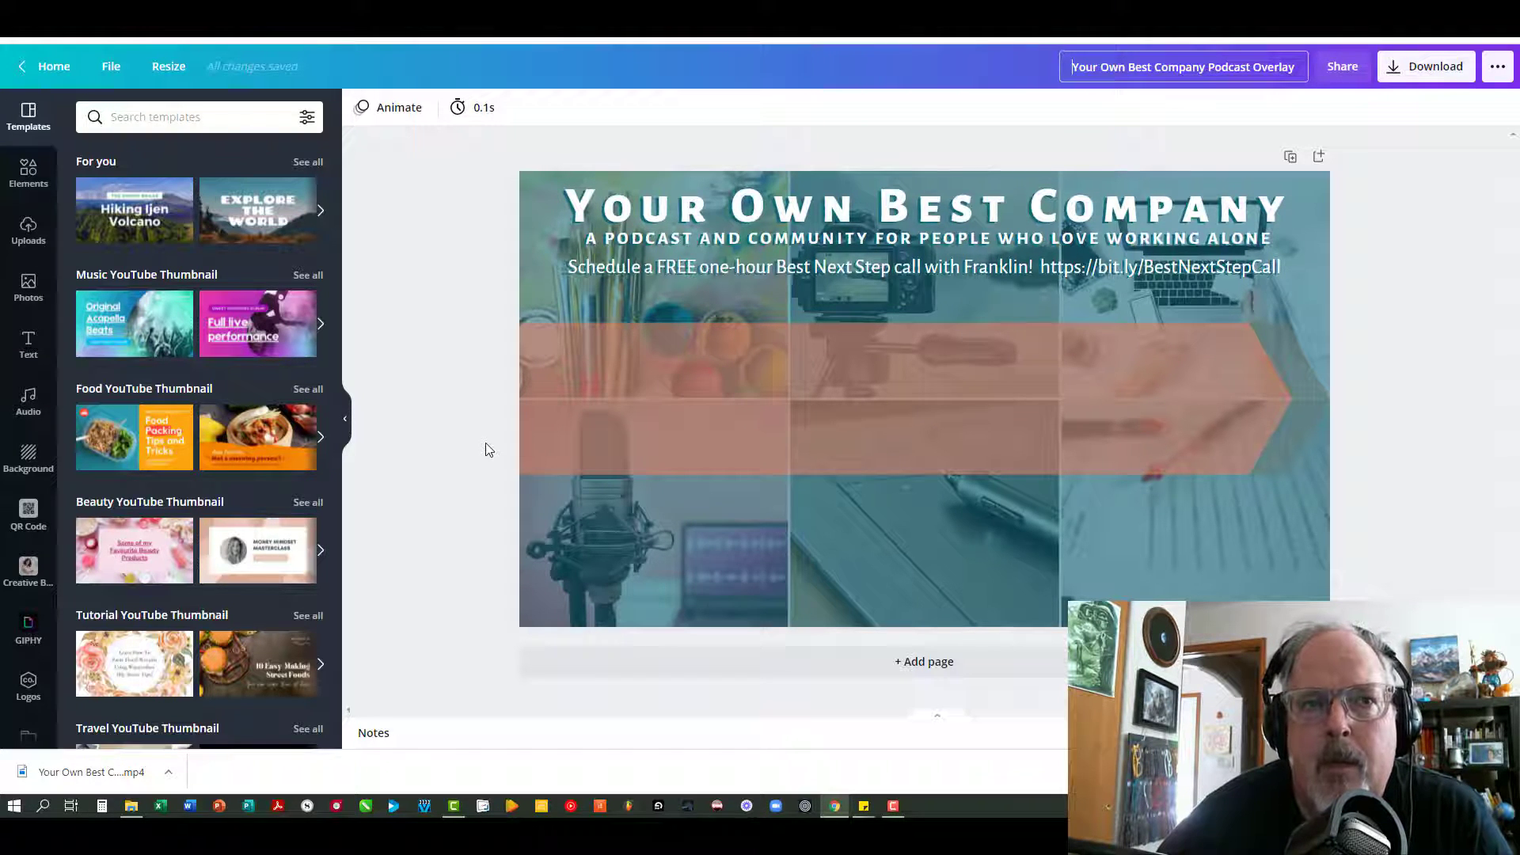
# Add the uploaded two-person Zoom screenshot and stretch it to cover the whole banner.
pyautogui.click(27, 229)
pyautogui.click(27, 229)
pyautogui.scroll(-5, 244, 410)
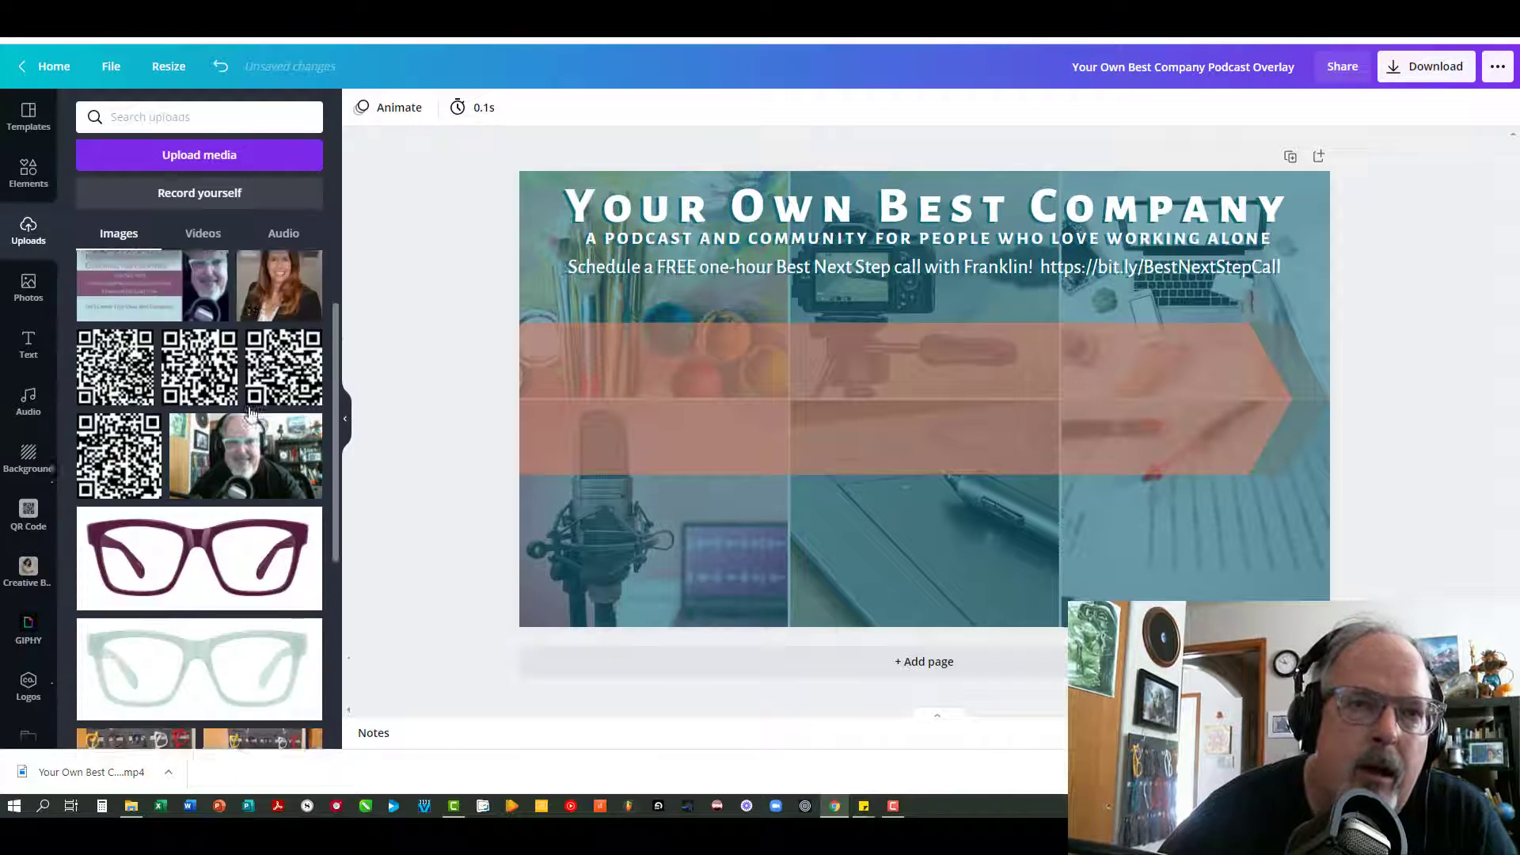
pyautogui.scroll(-5, 247, 410)
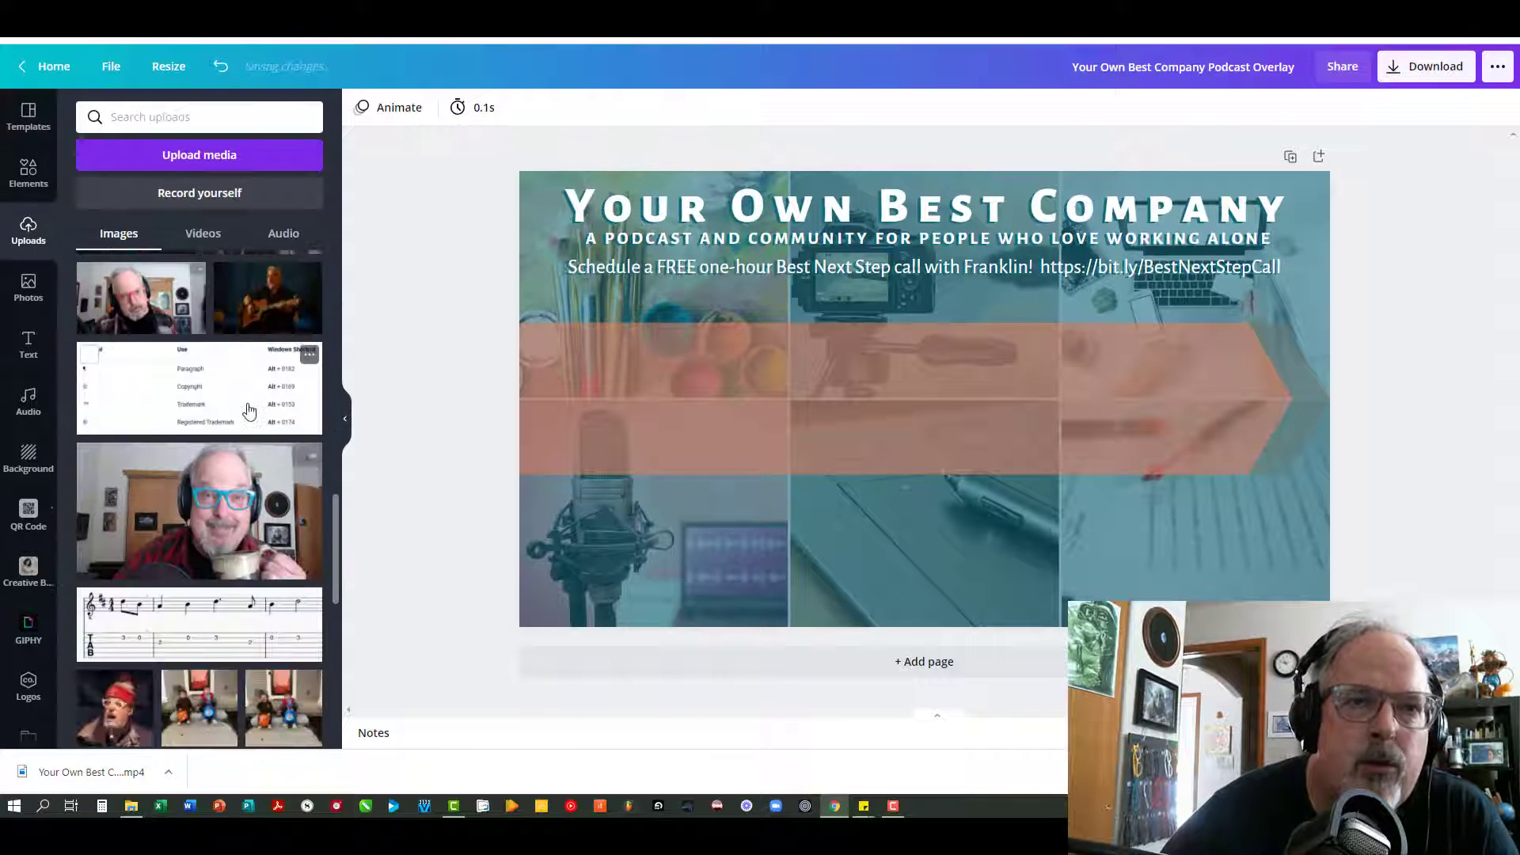
pyautogui.scroll(2, 252, 416)
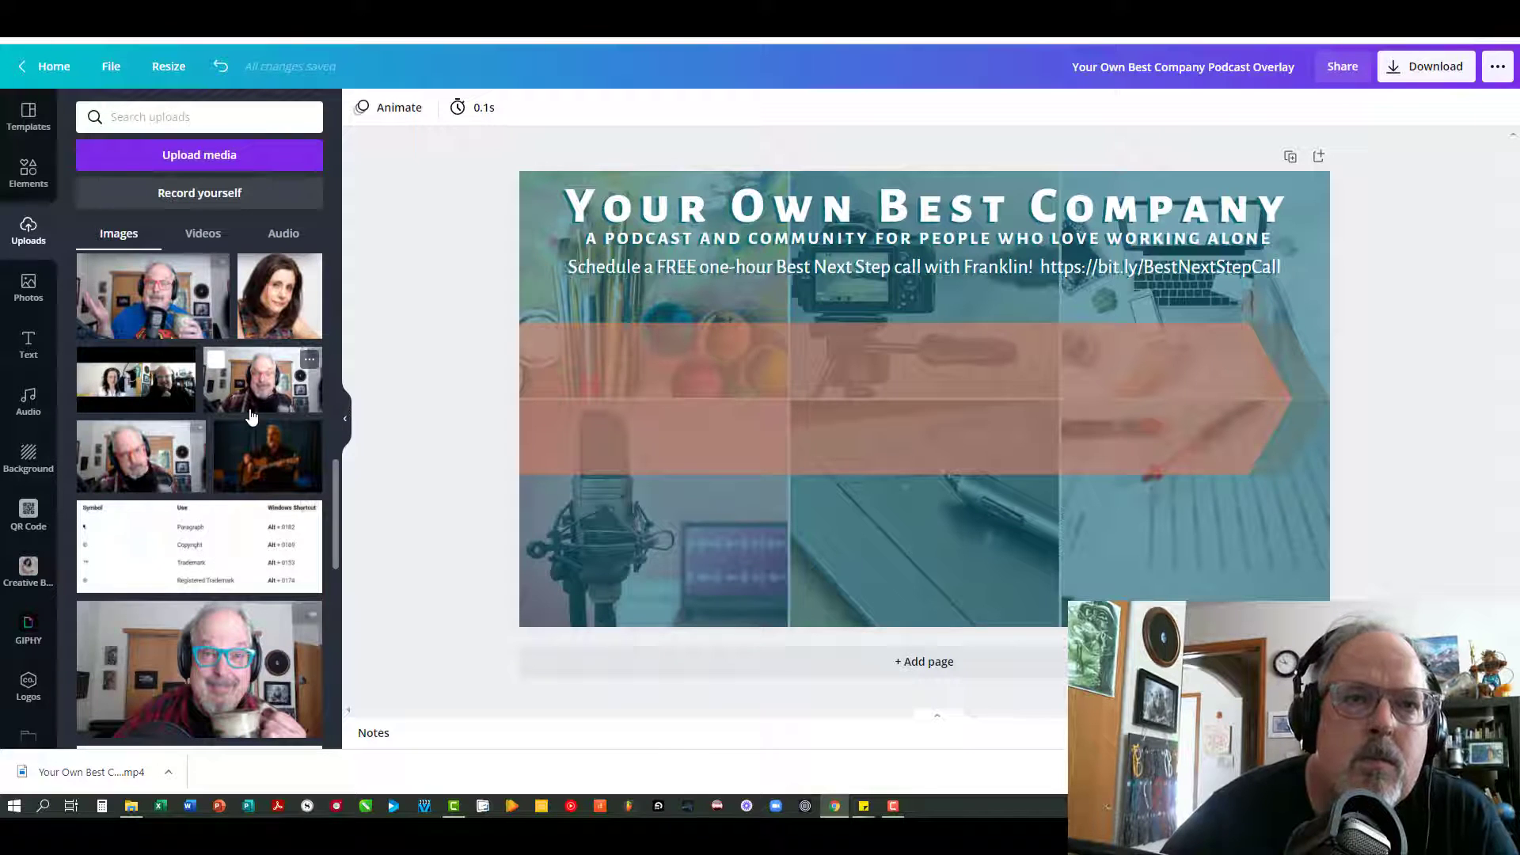
pyautogui.click(129, 386)
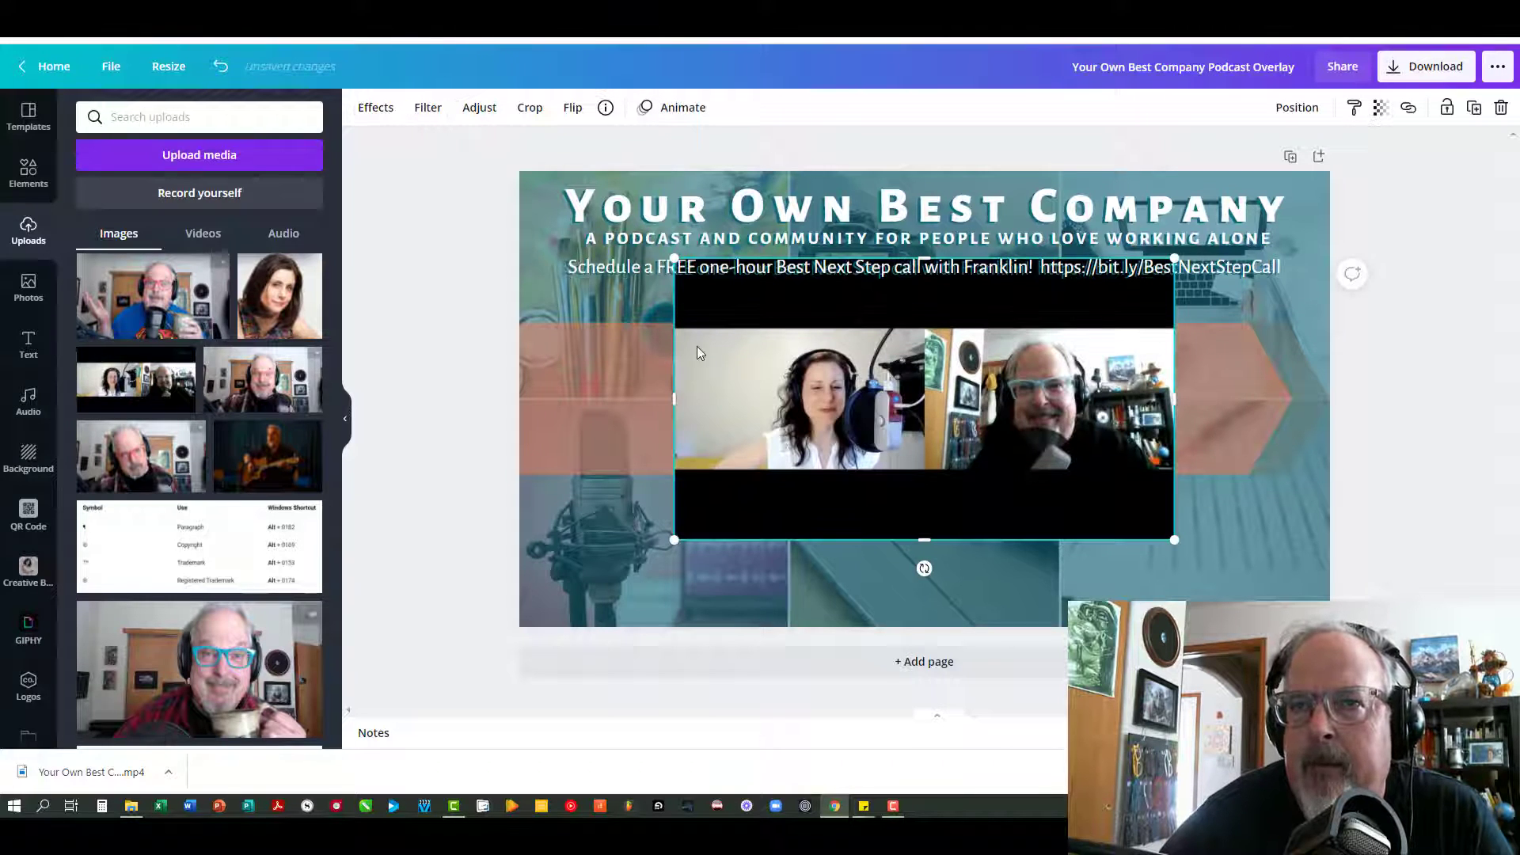
pyautogui.moveTo(673, 260); pyautogui.dragTo(519, 184)
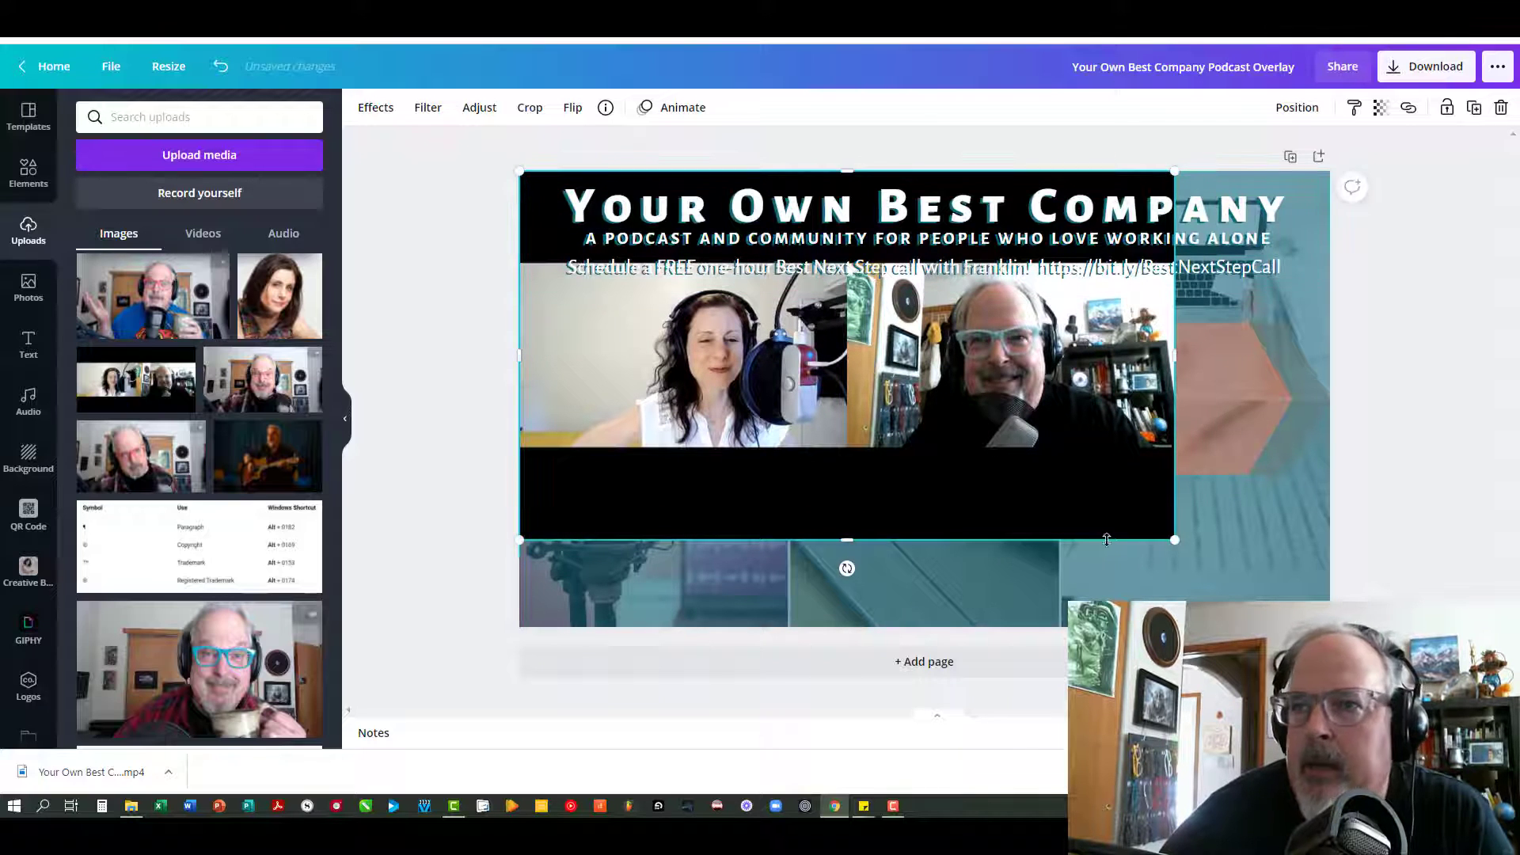
pyautogui.moveTo(1176, 538); pyautogui.dragTo(1330, 627)
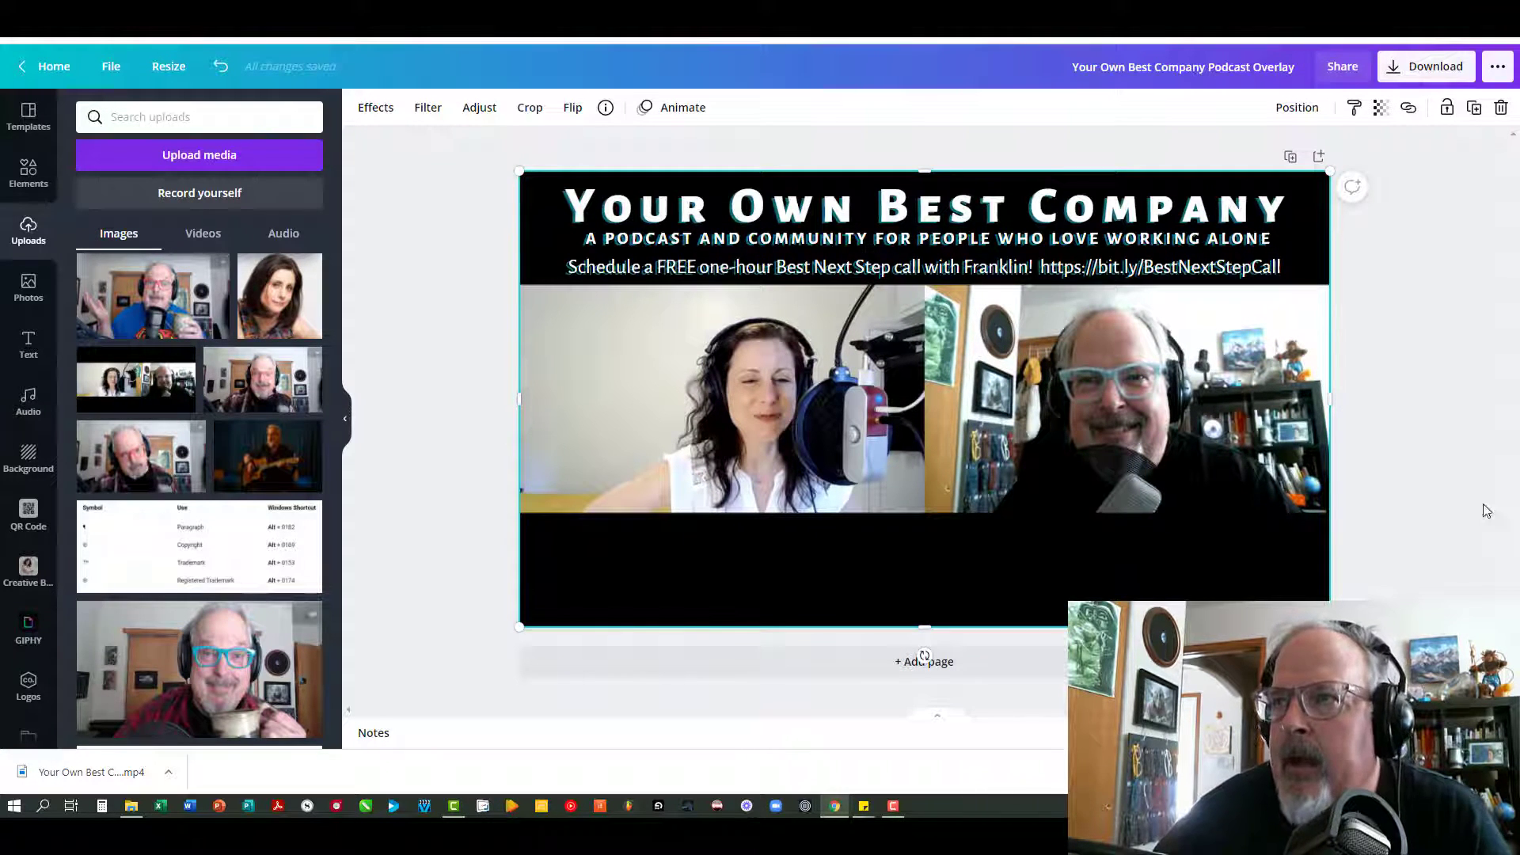
# Lower the screenshot's transparency to 39.
pyautogui.click(1379, 108)
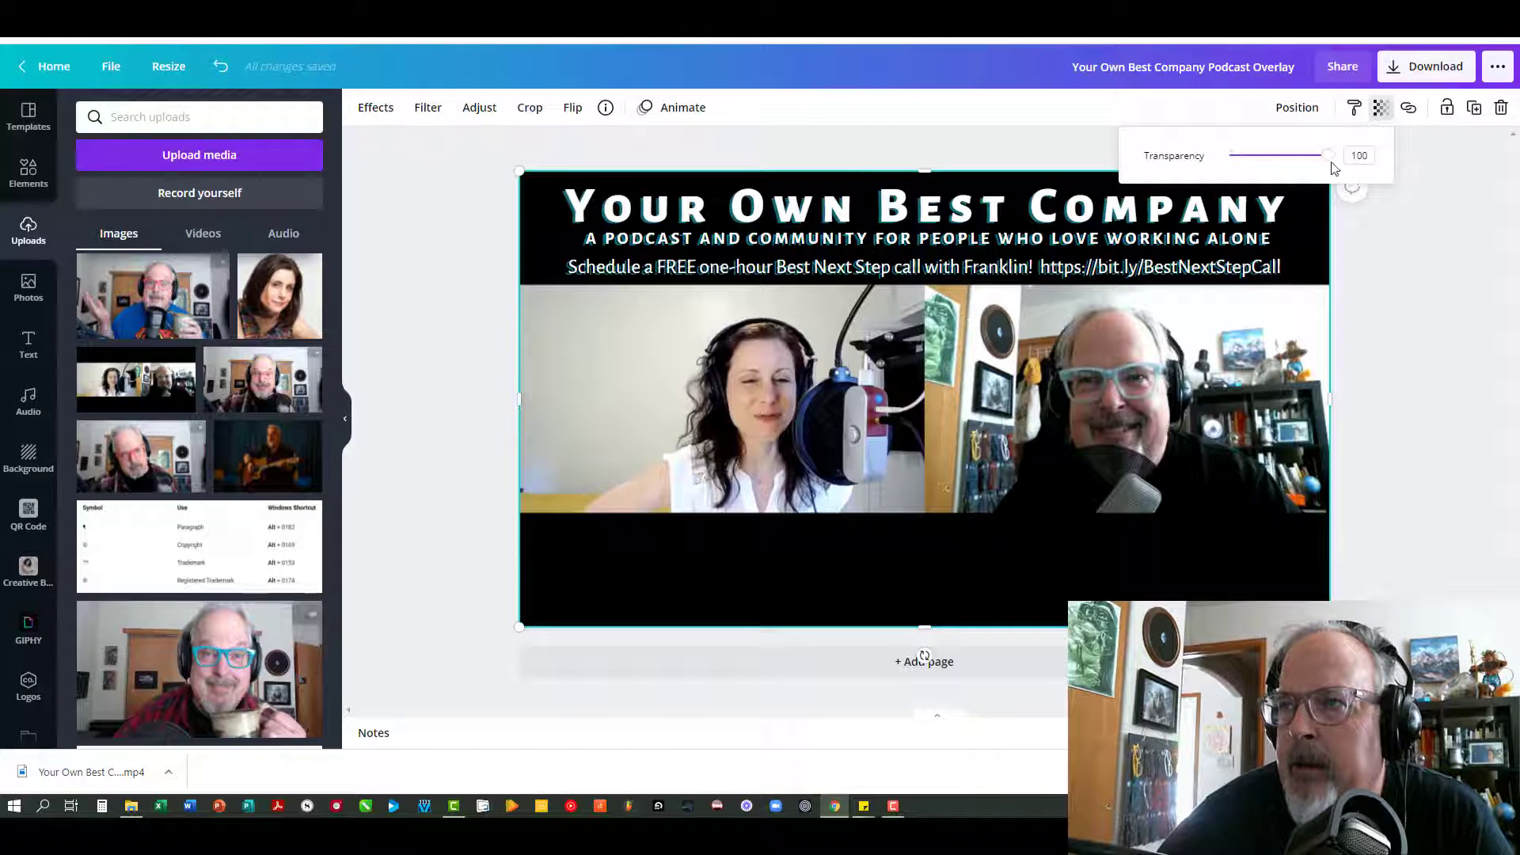
pyautogui.moveTo(1327, 159); pyautogui.dragTo(1269, 171)
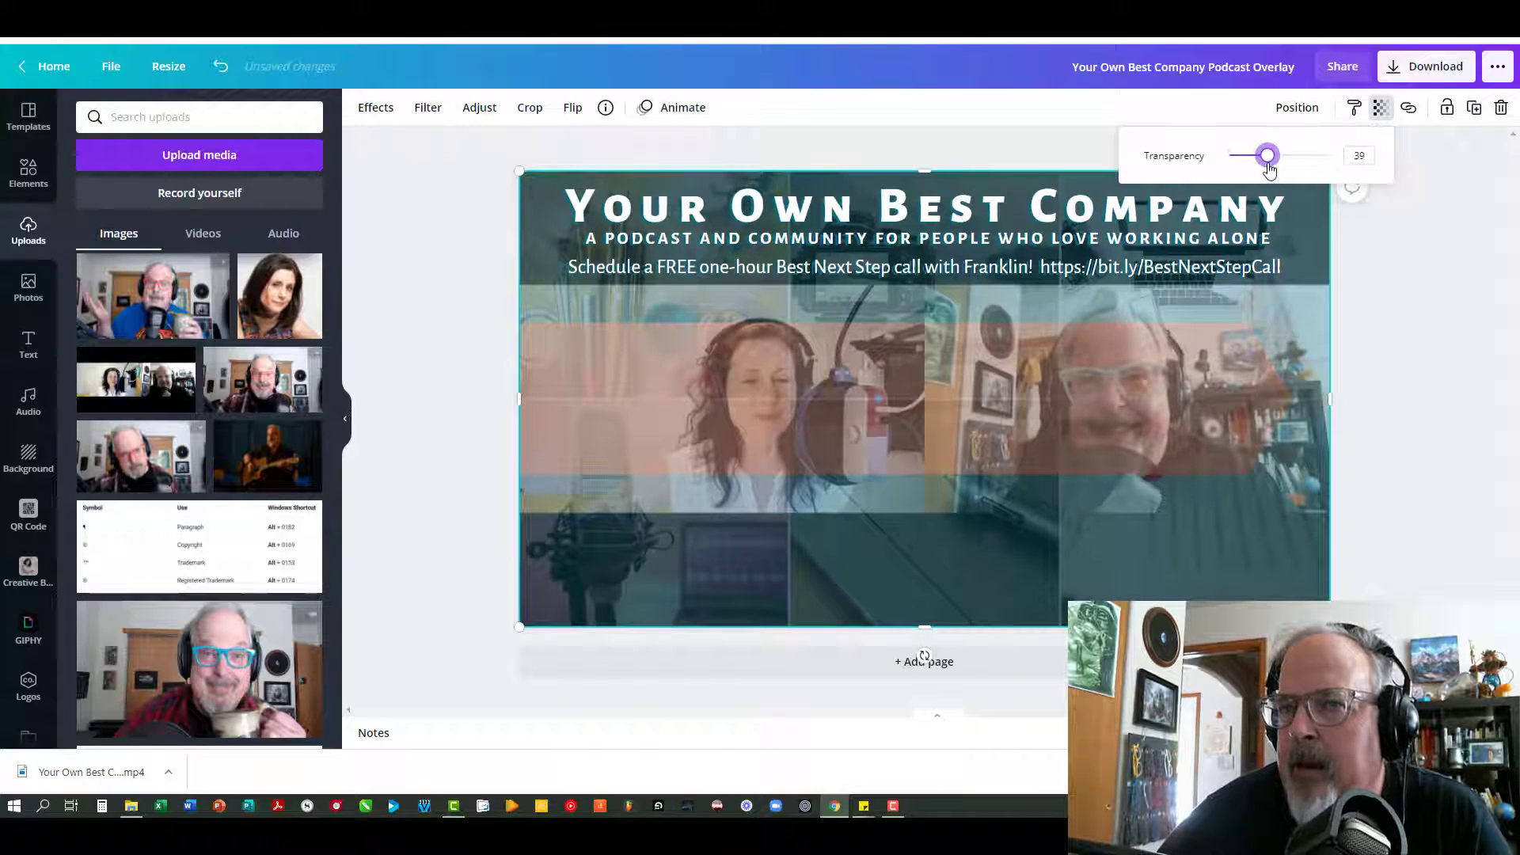
pyautogui.click(1441, 339)
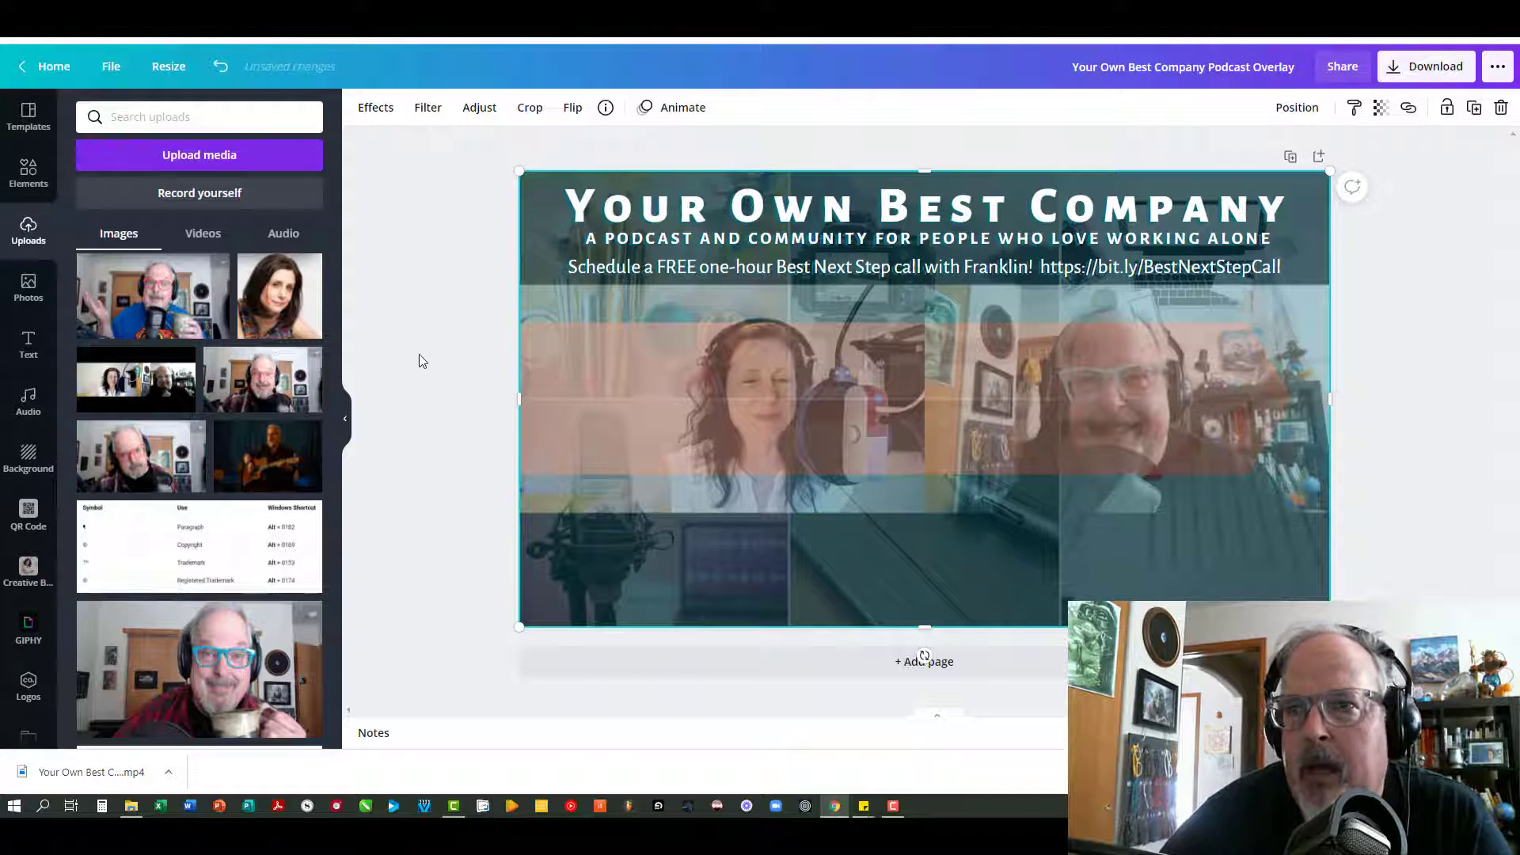
# Add a square below the title, widen it into a salmon rectangle, and duplicate it to the right.
pyautogui.click(29, 172)
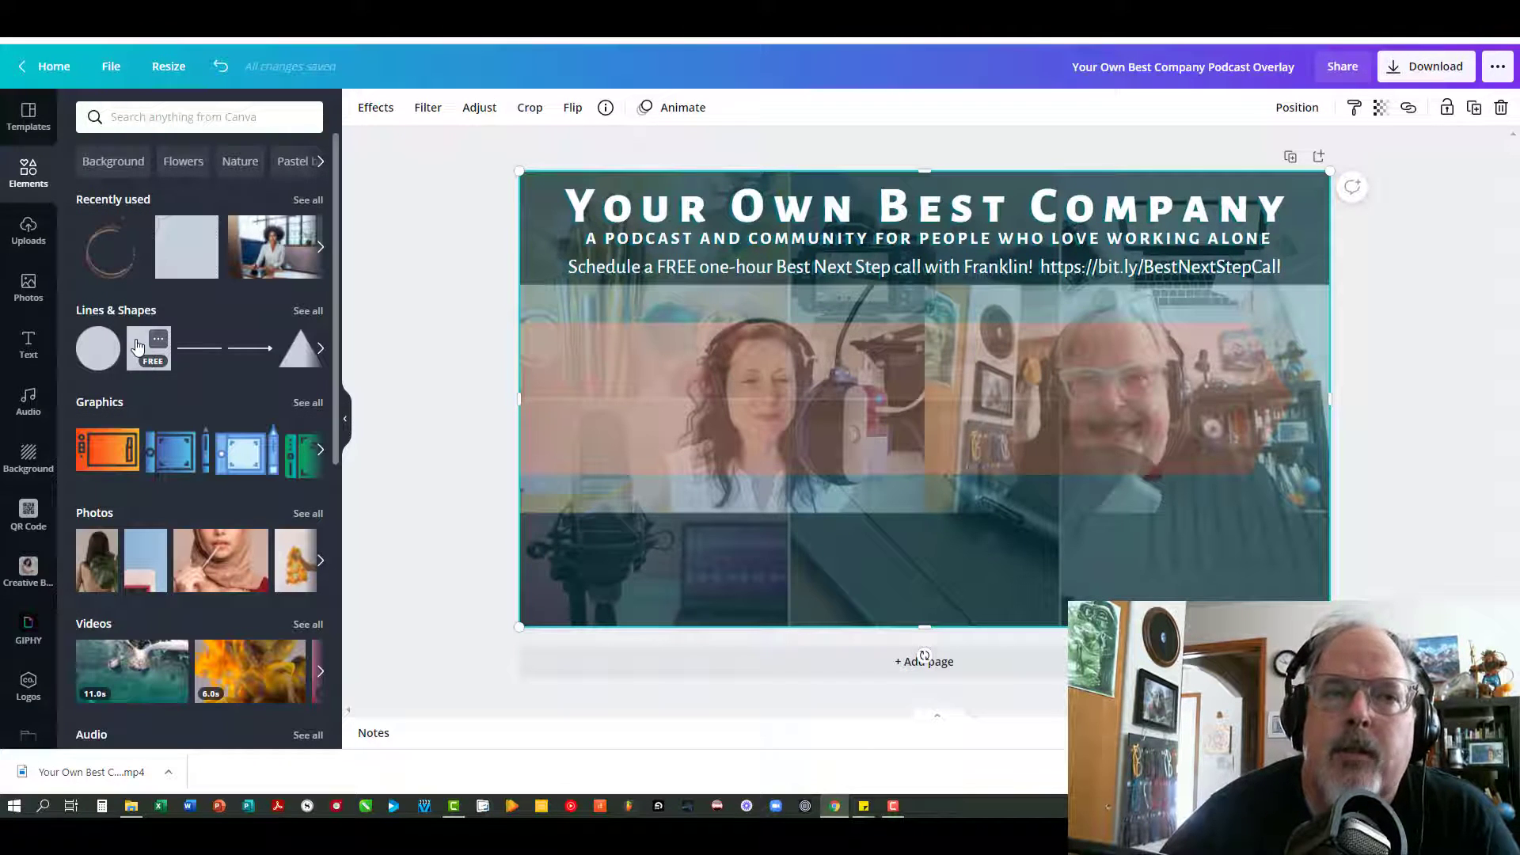
pyautogui.click(146, 357)
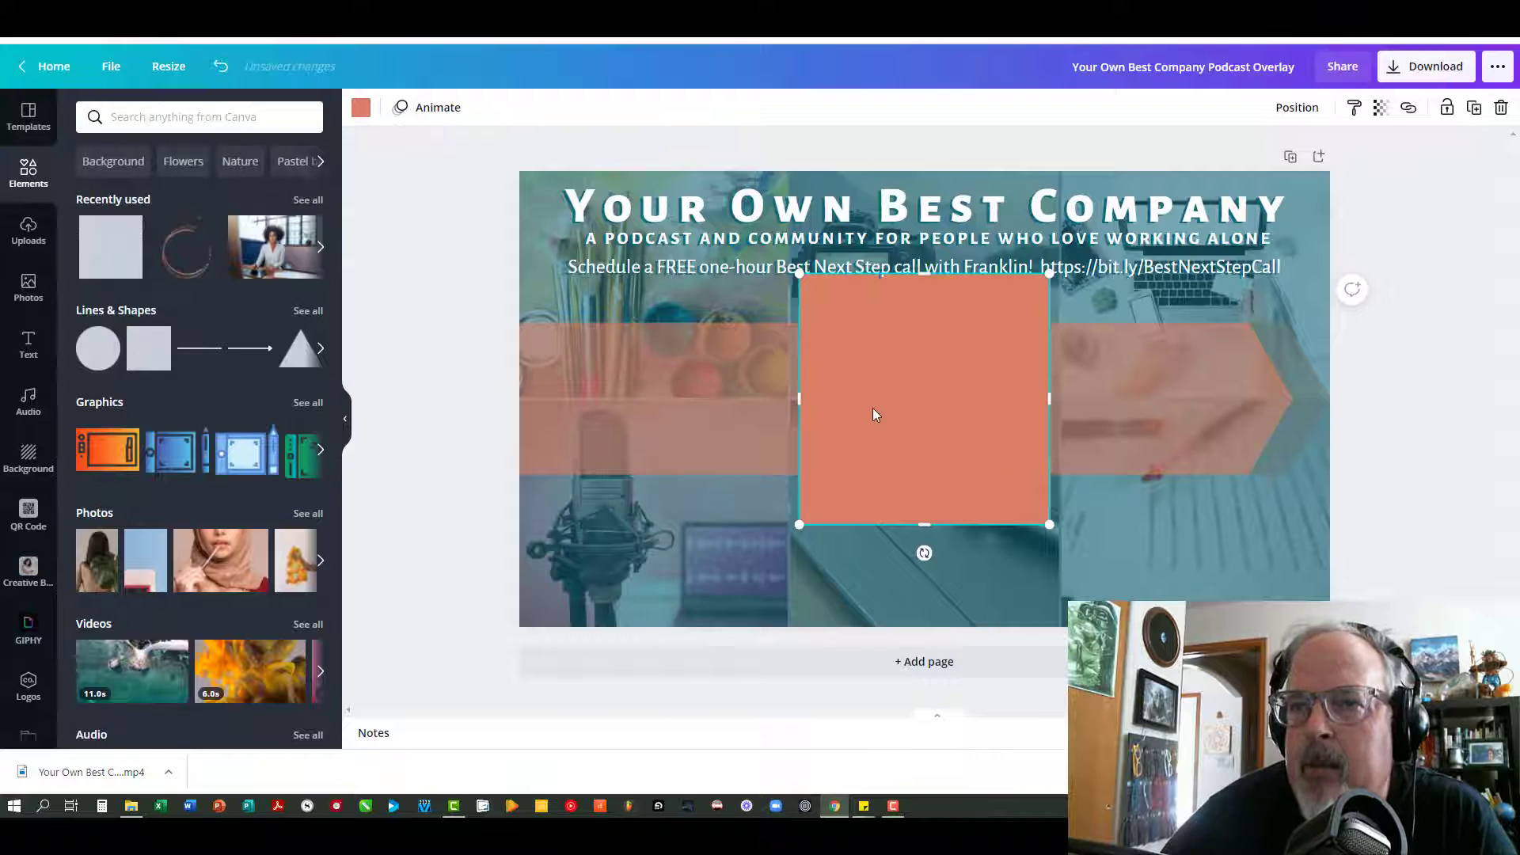
pyautogui.moveTo(875, 413); pyautogui.dragTo(683, 454)
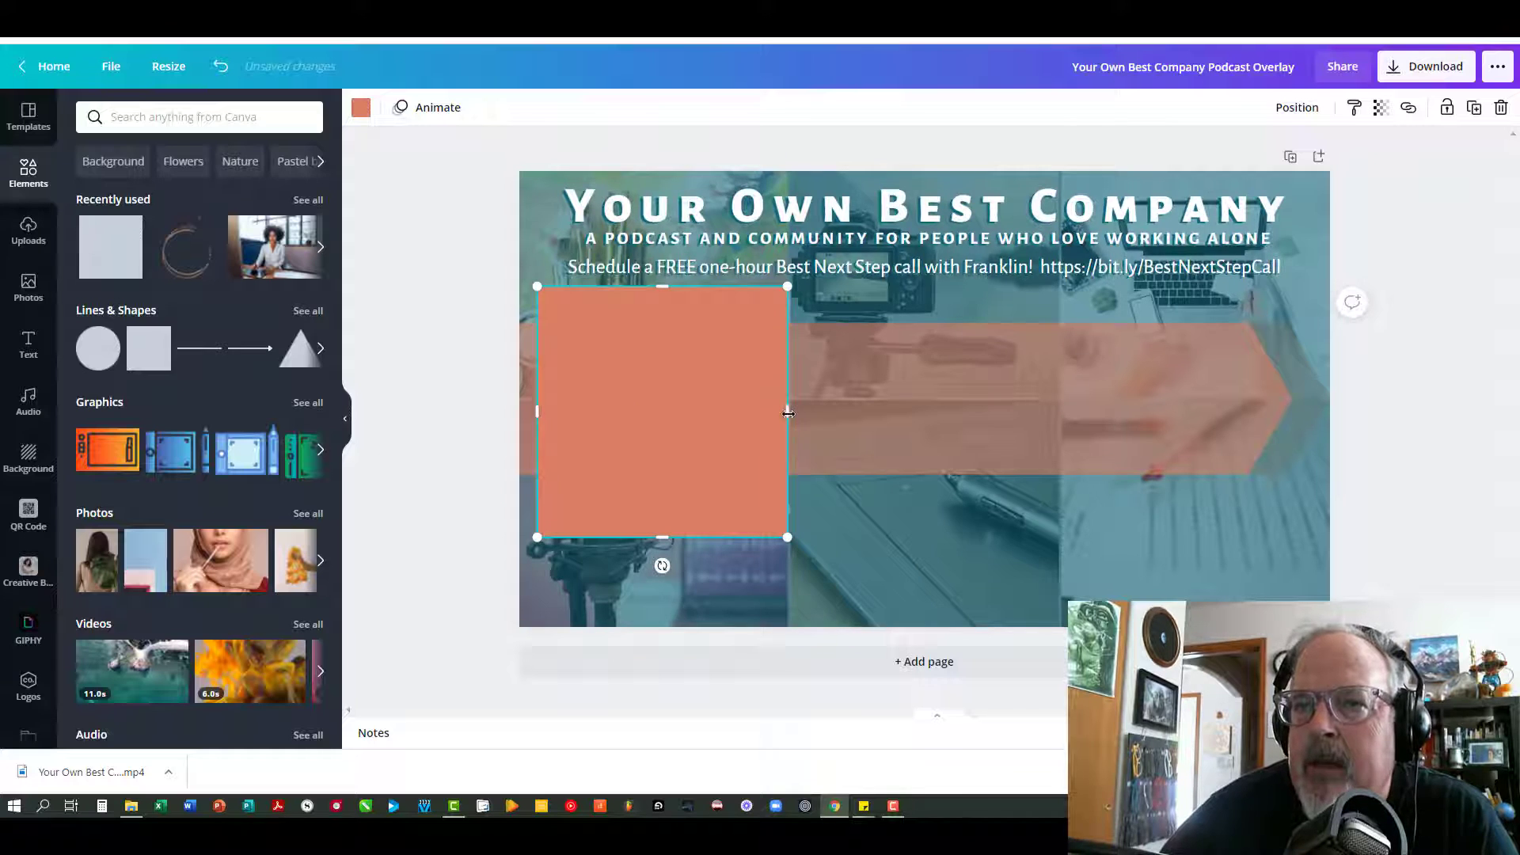
pyautogui.moveTo(788, 412); pyautogui.dragTo(916, 428)
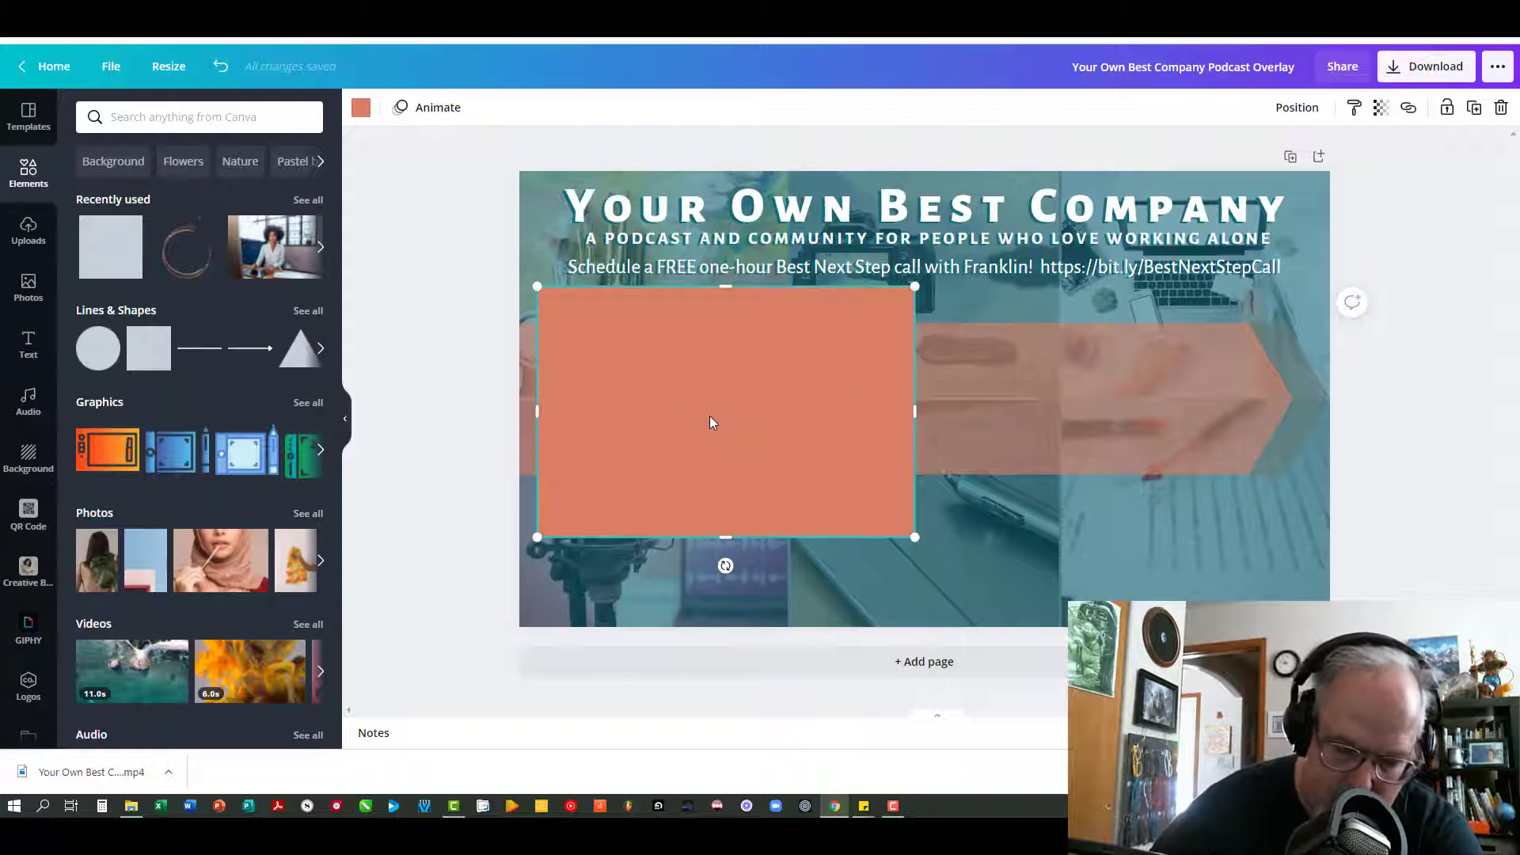
pyautogui.hotkey('ctrl', 'd')
pyautogui.moveTo(681, 416); pyautogui.dragTo(1058, 407)
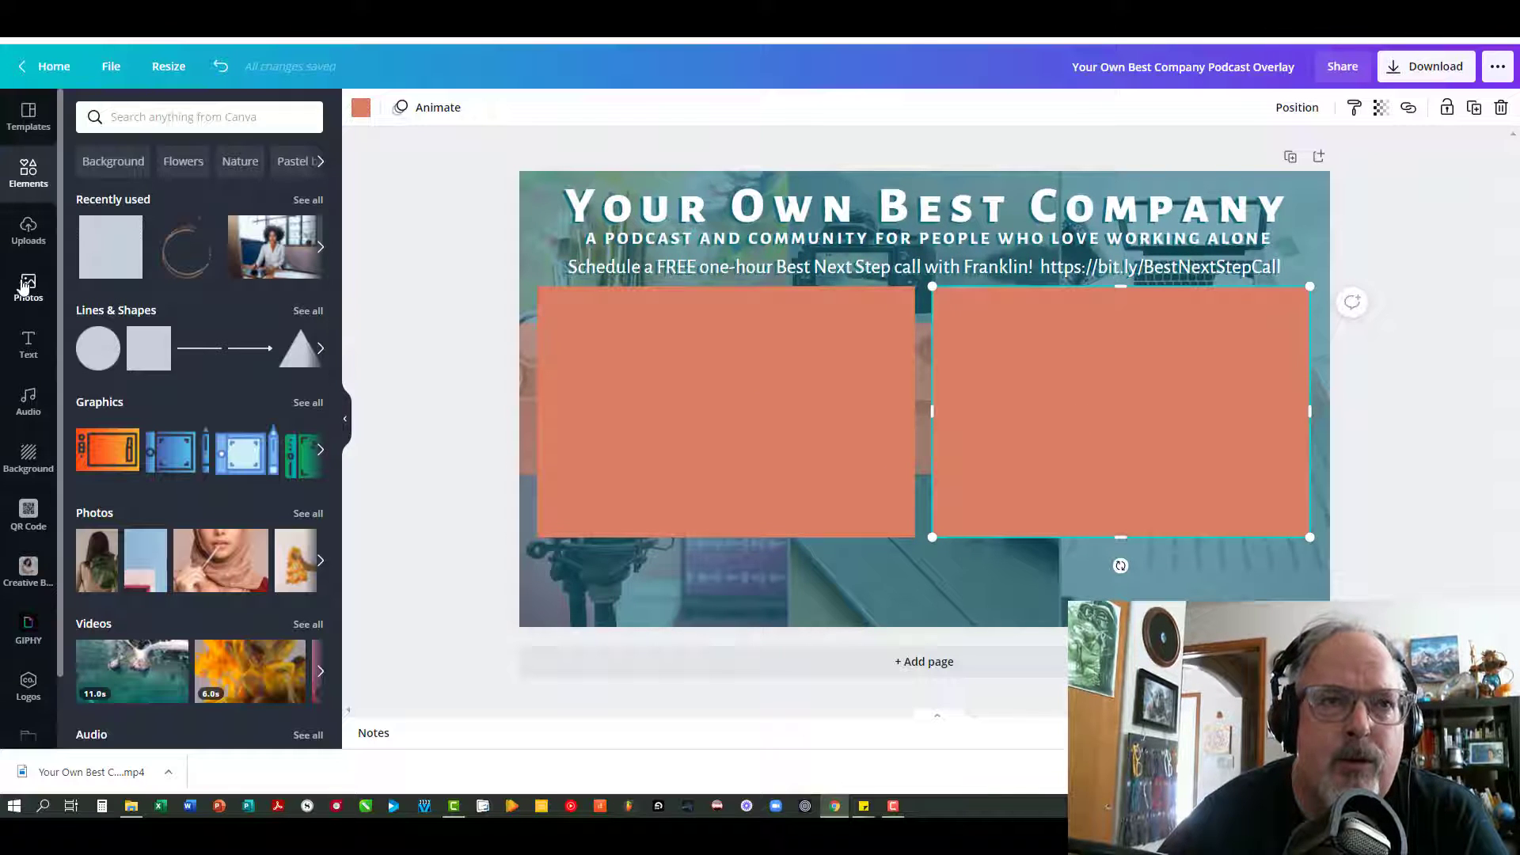
# Re-add the two-person Zoom screenshot, anchored at the top-left and enlarged to cover most of the design.
pyautogui.click(24, 238)
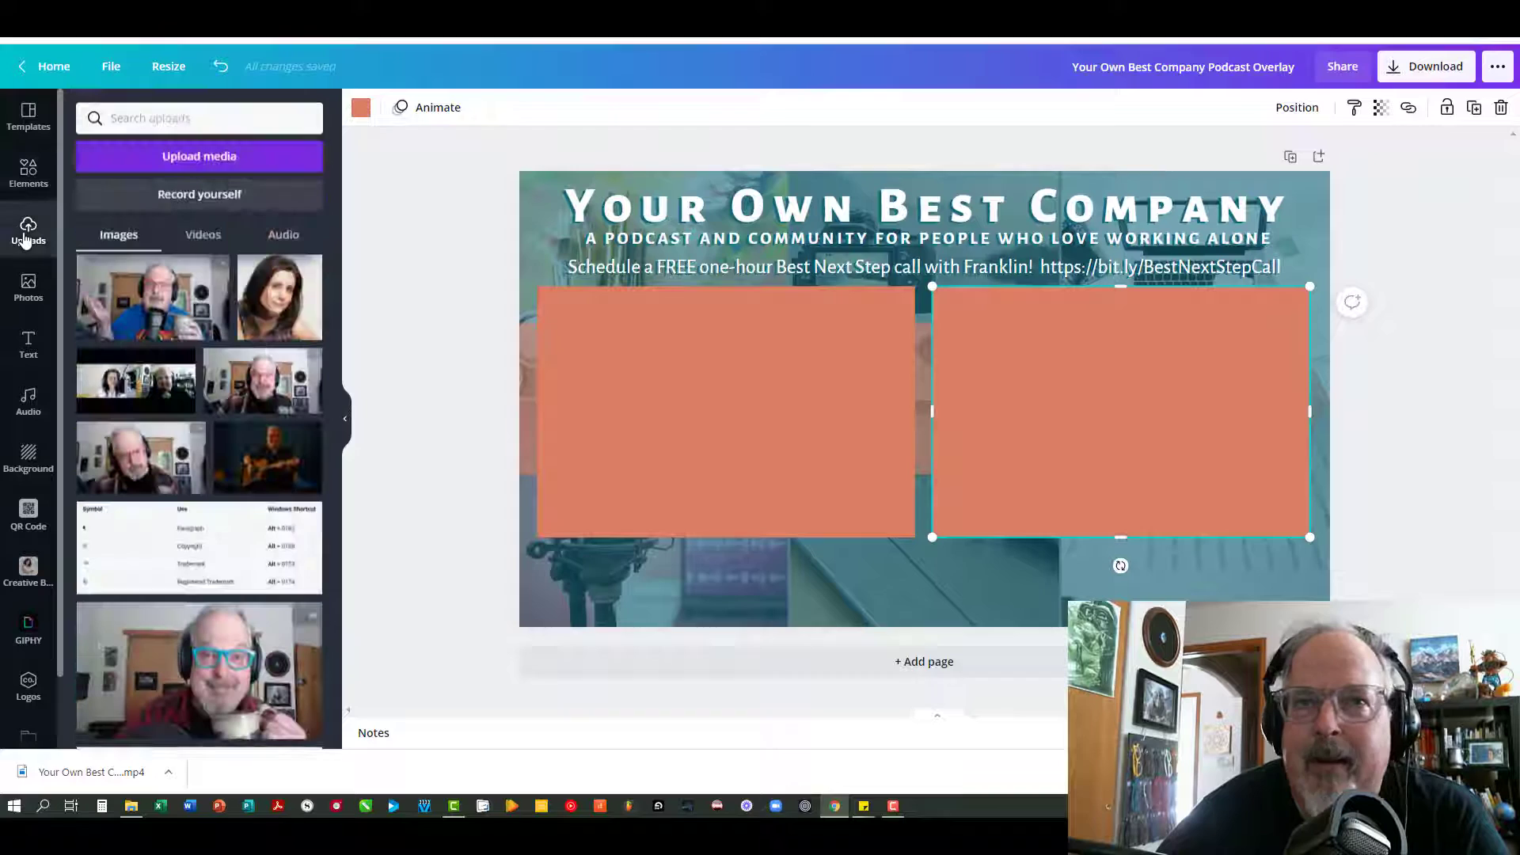
pyautogui.click(137, 372)
pyautogui.moveTo(840, 405); pyautogui.dragTo(687, 317)
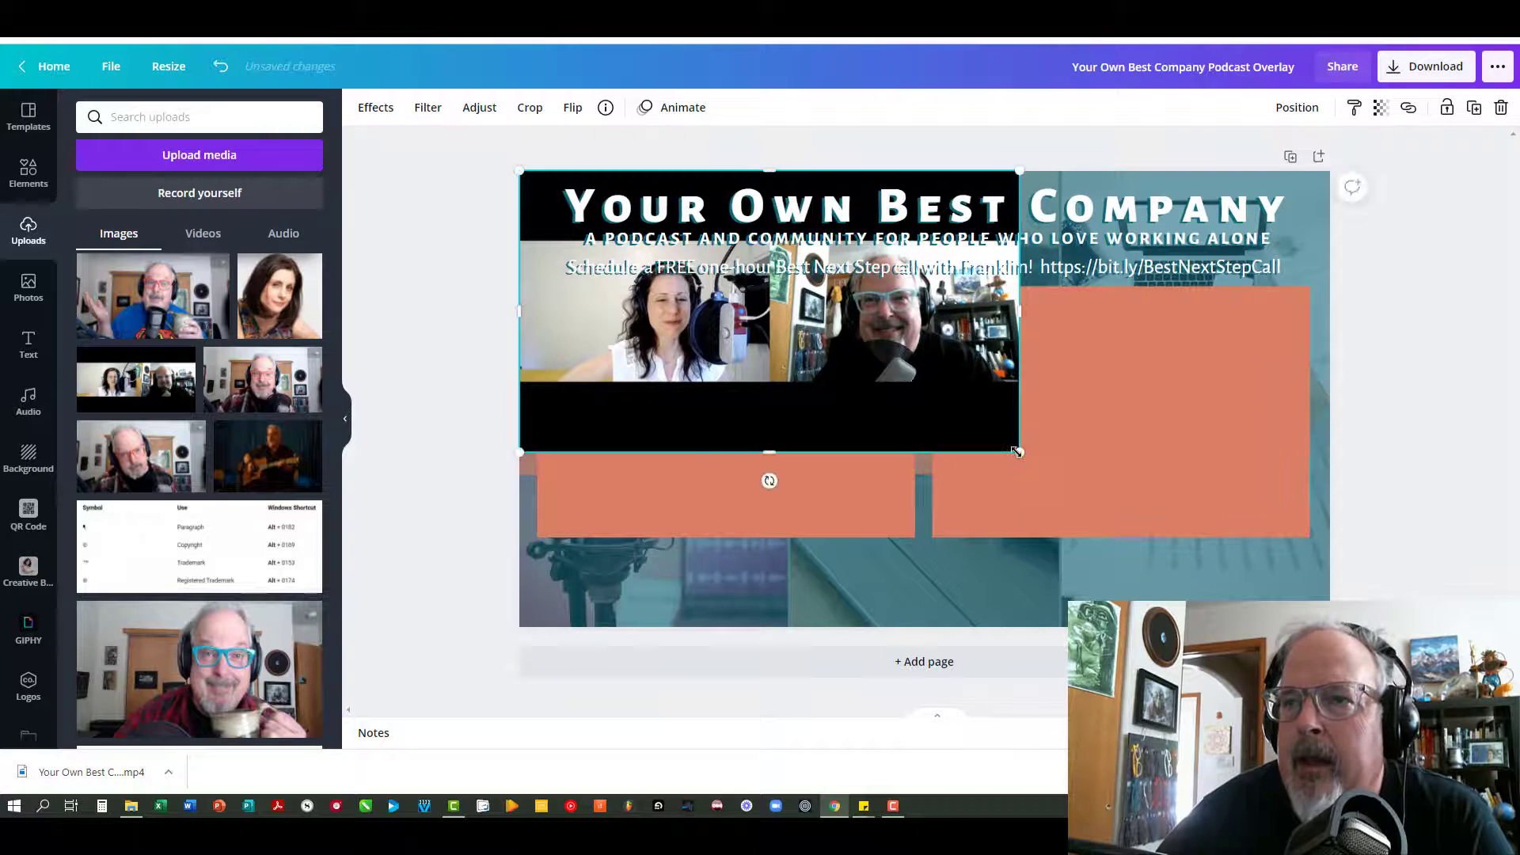
pyautogui.moveTo(1020, 454); pyautogui.dragTo(1330, 626)
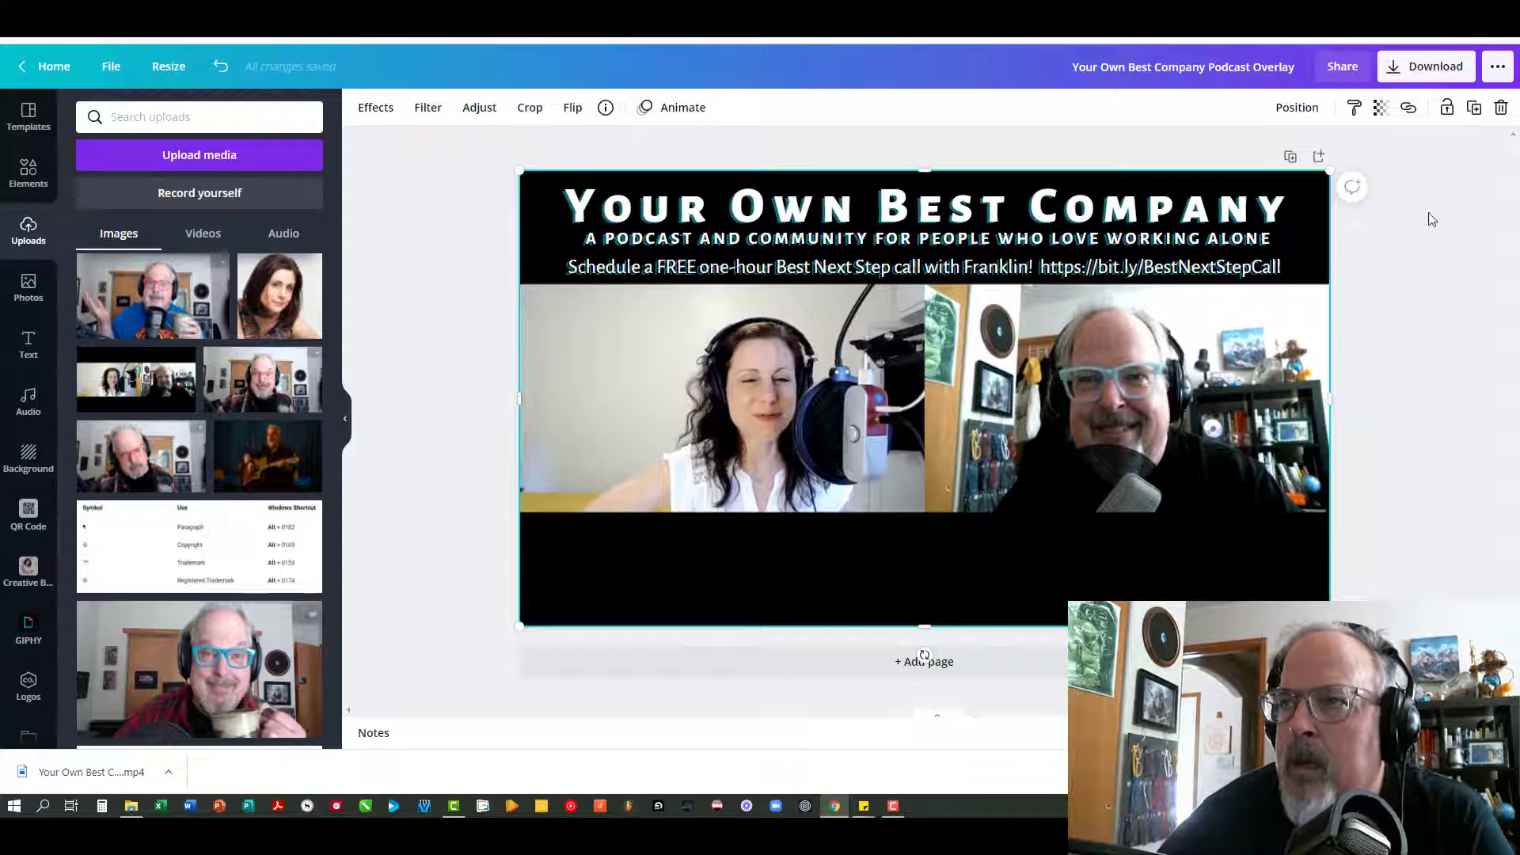
# Send the screenshot backward two layers so it sits behind both rectangles.
pyautogui.click(1301, 110)
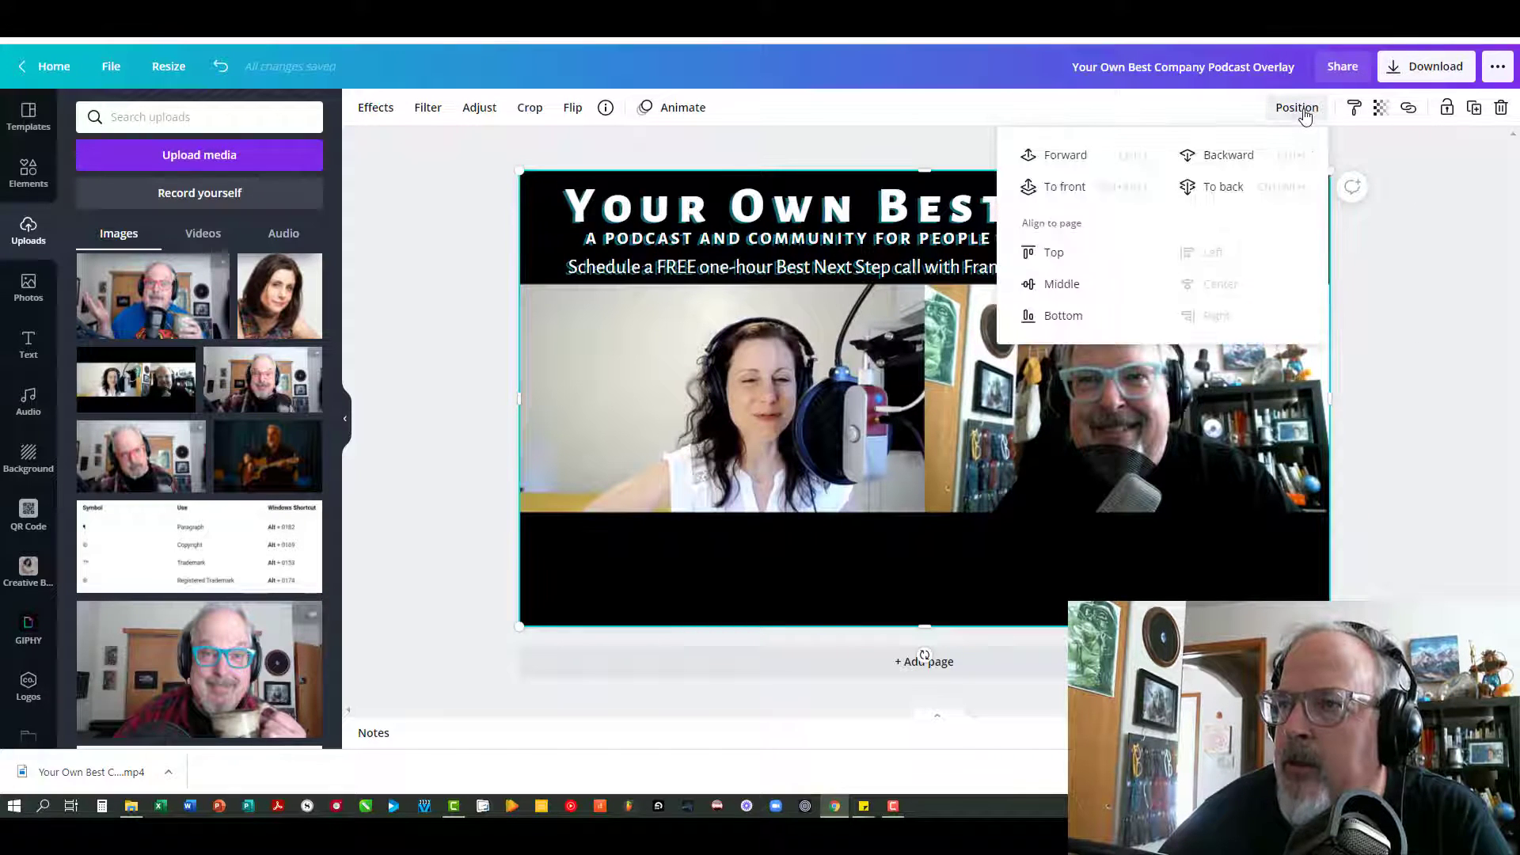
pyautogui.click(1221, 158)
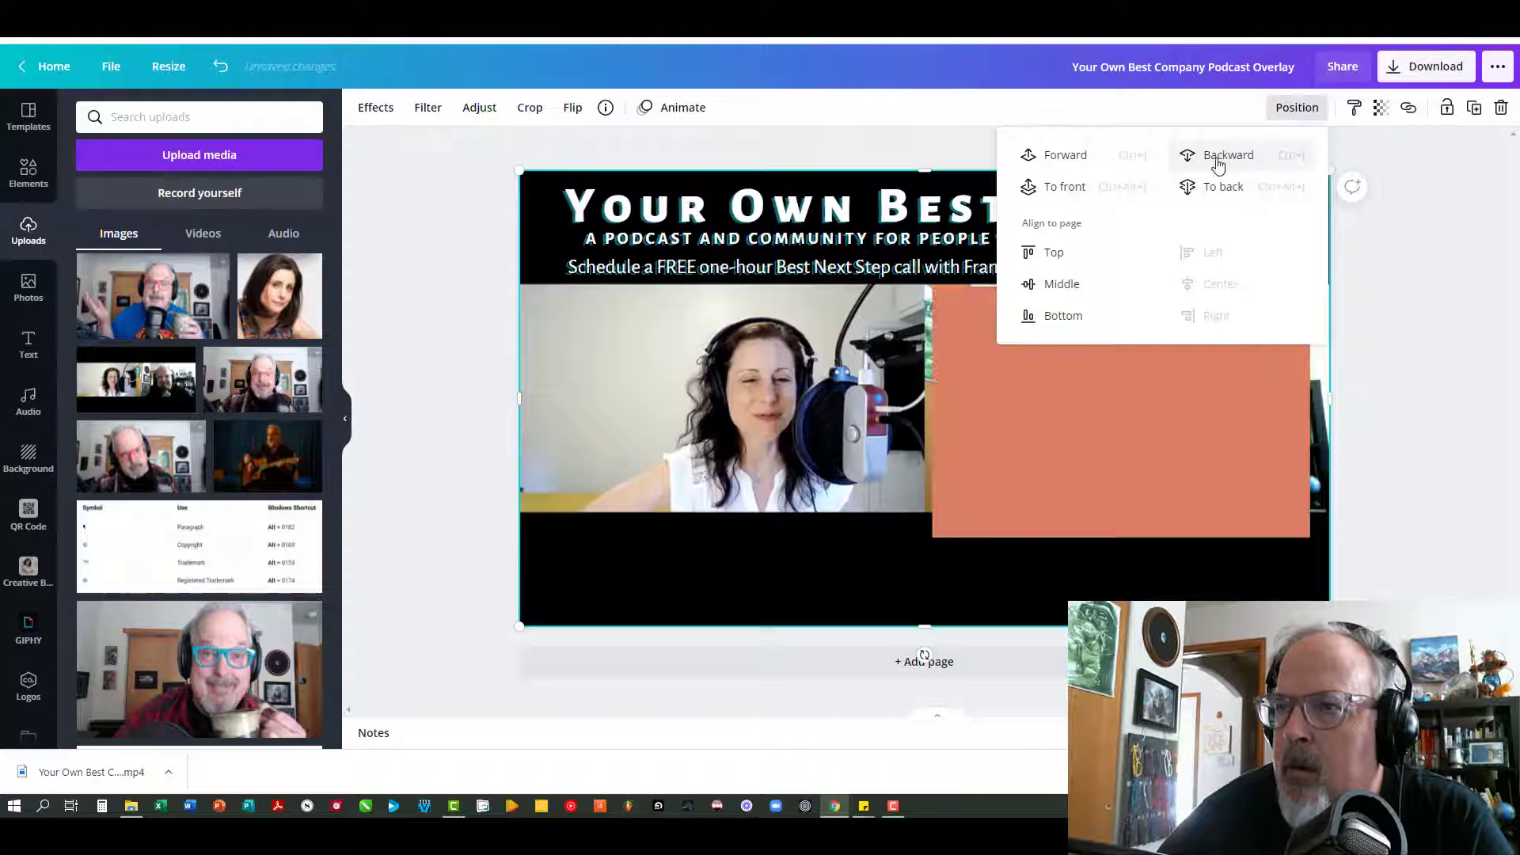
pyautogui.click(1220, 157)
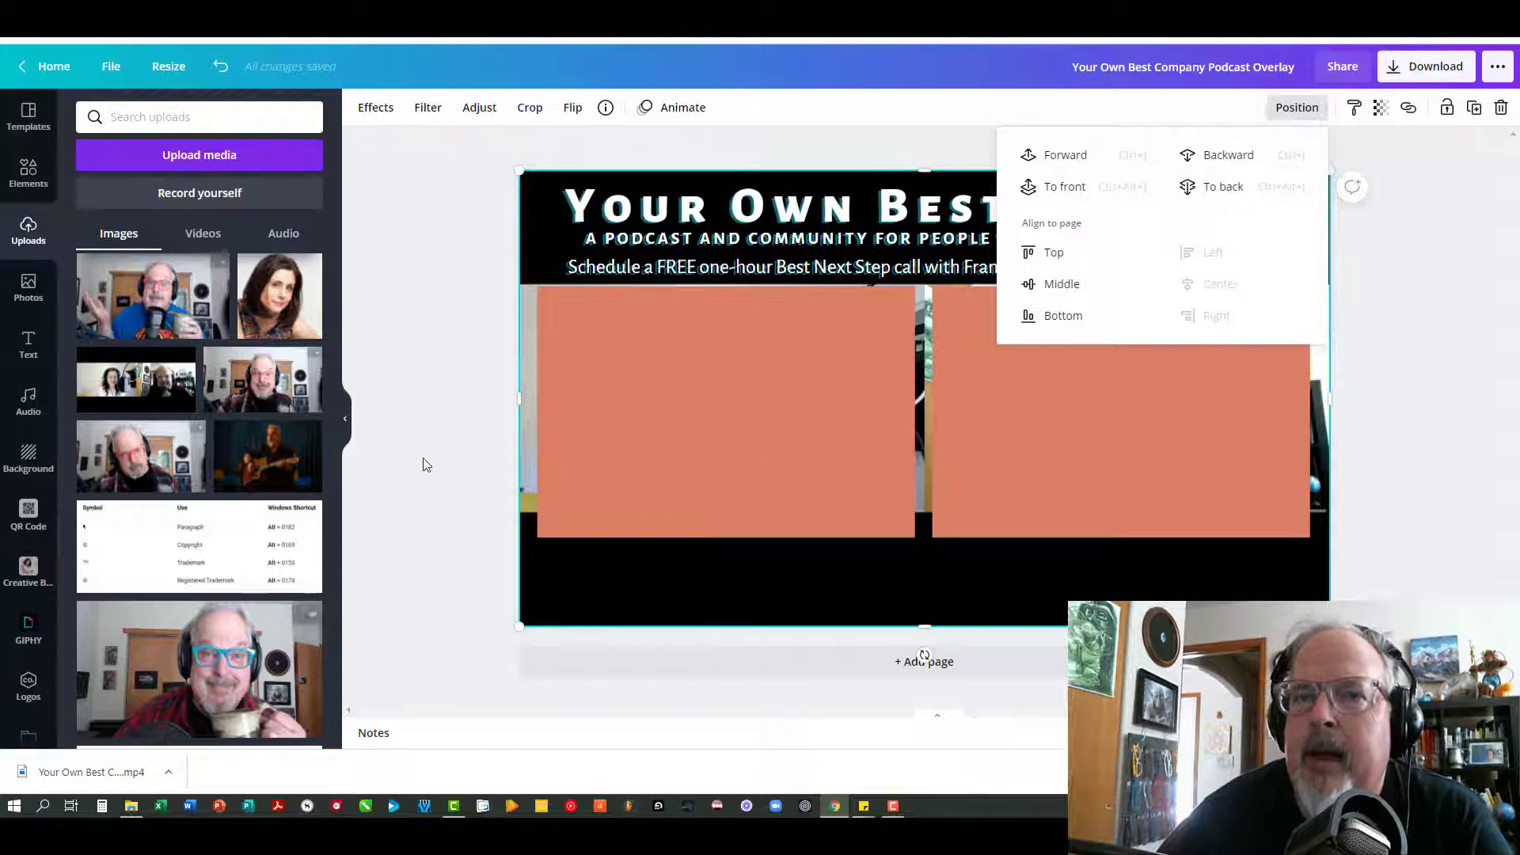
pyautogui.press('Escape')
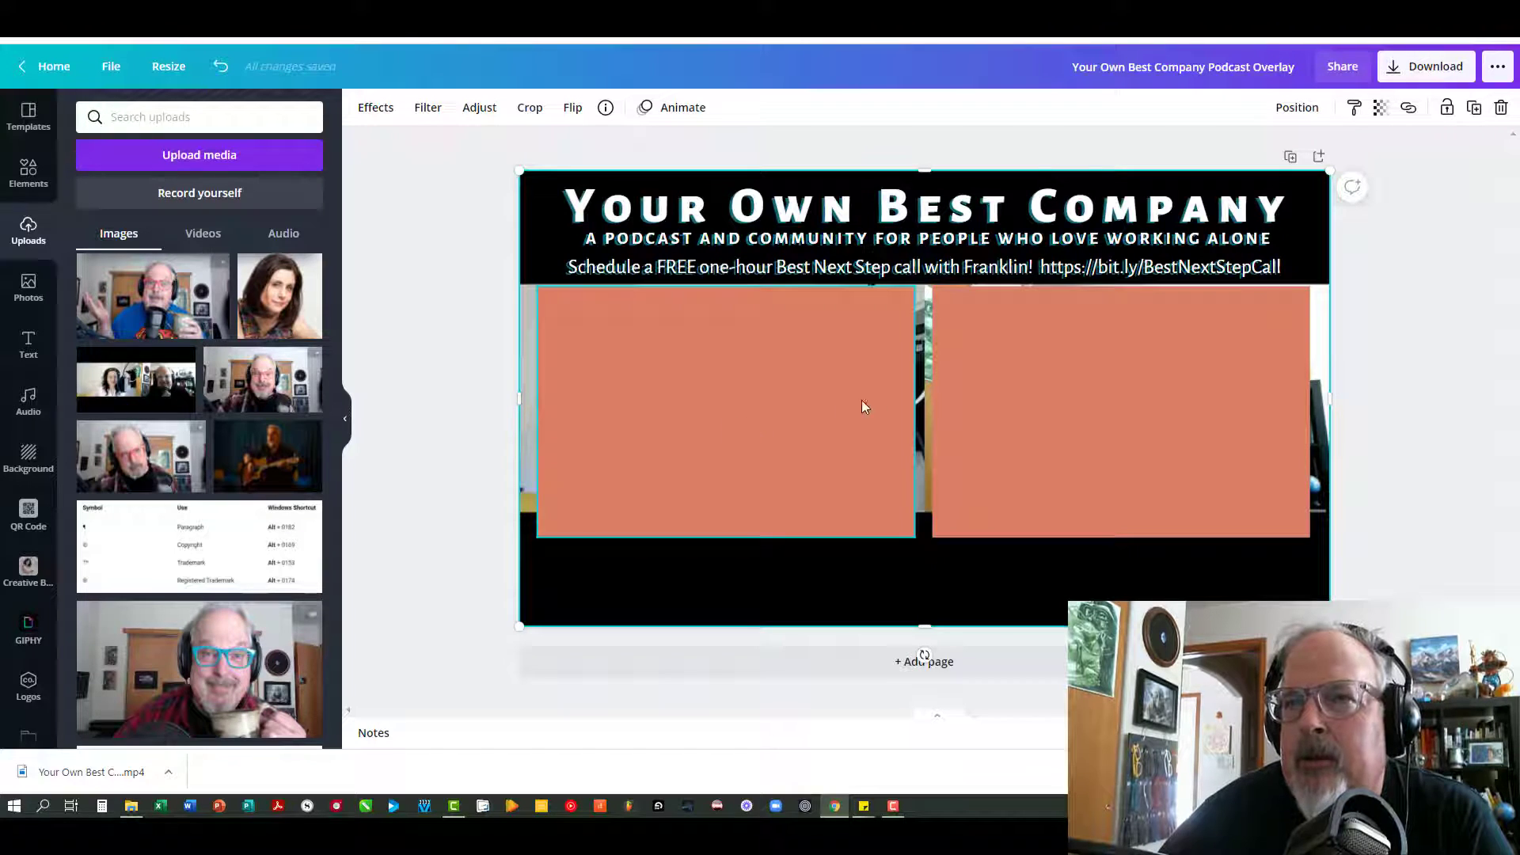
# Nudge the two rectangles into place and align their top edges.
pyautogui.click(729, 404)
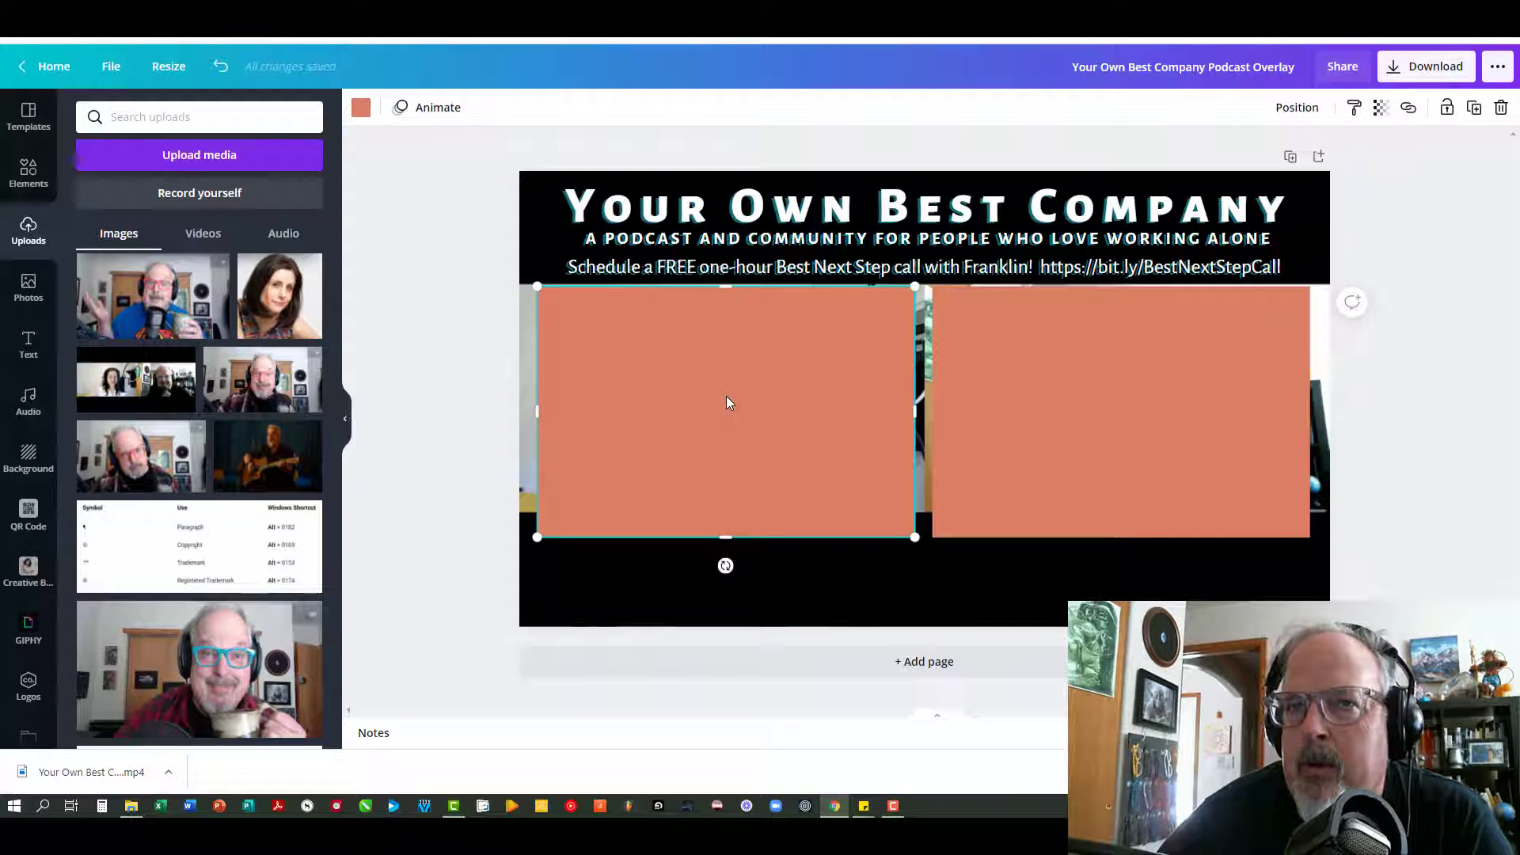
pyautogui.moveTo(725, 397); pyautogui.dragTo(725, 393)
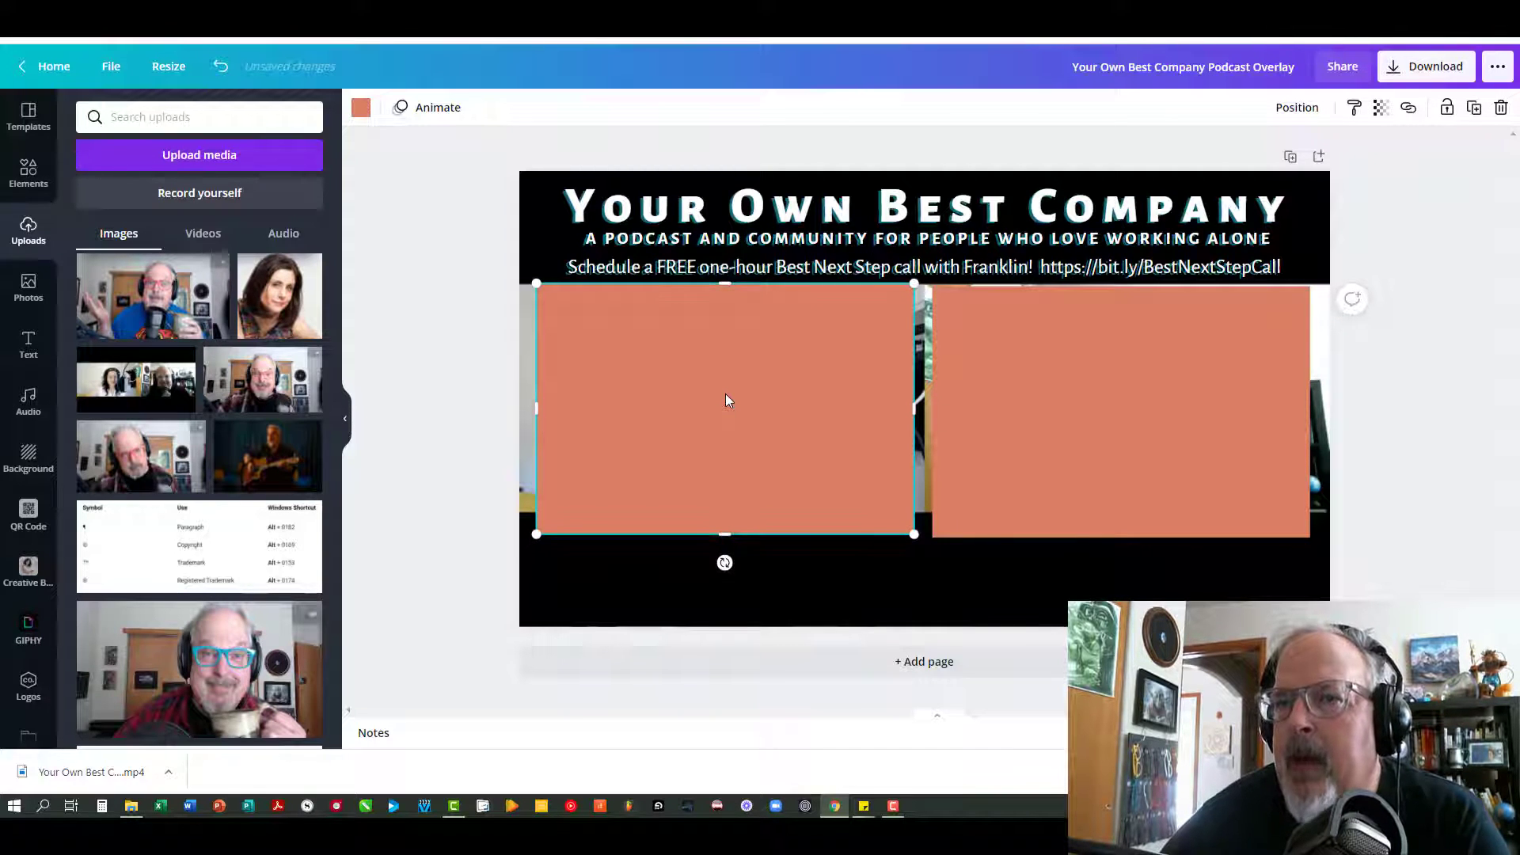
pyautogui.click(1162, 435)
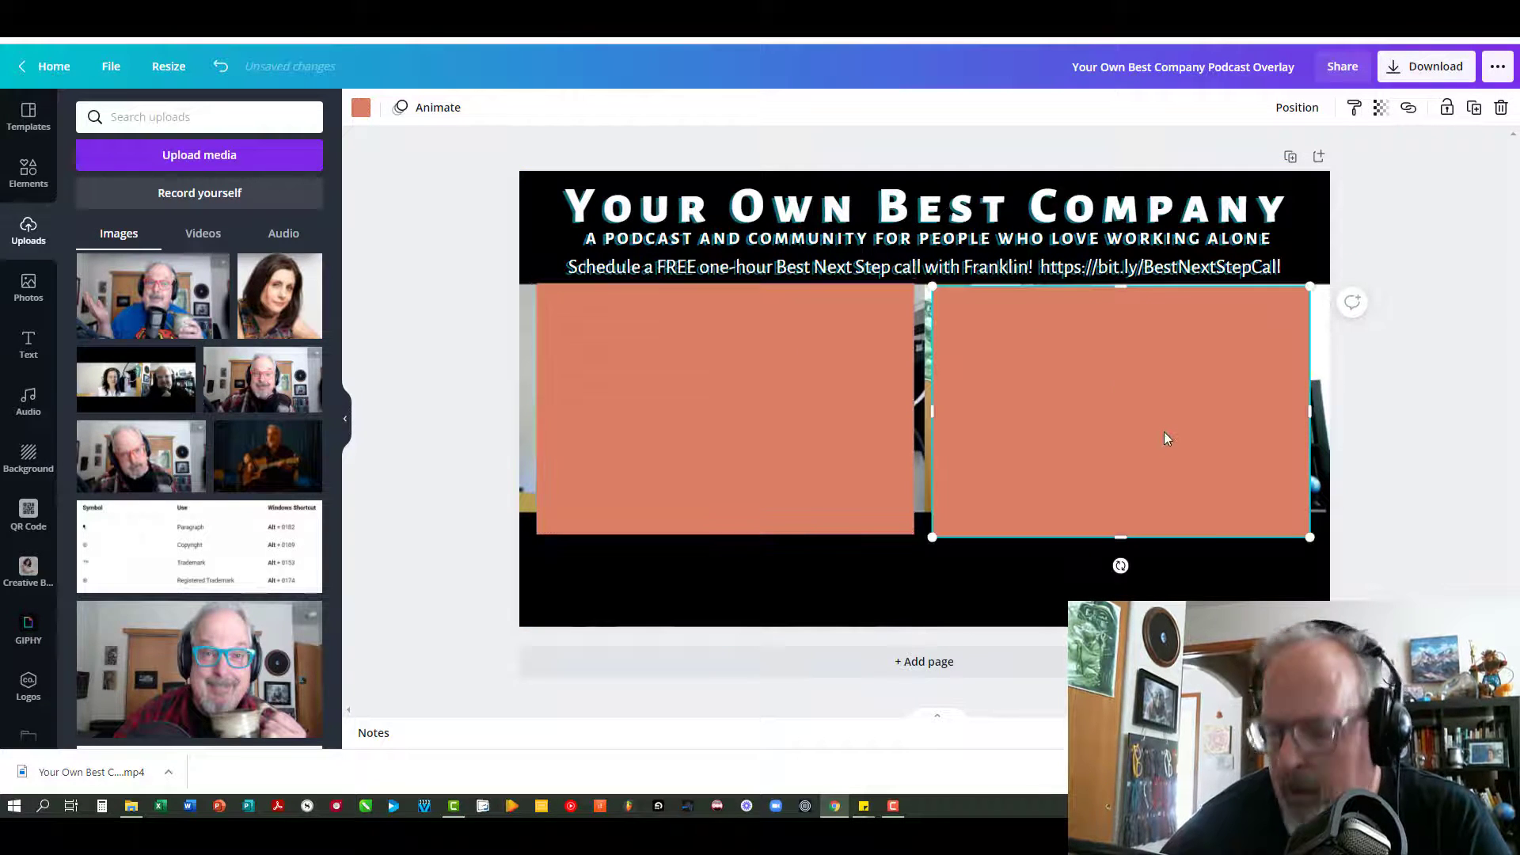
pyautogui.press('Up')
pyautogui.press('Up')
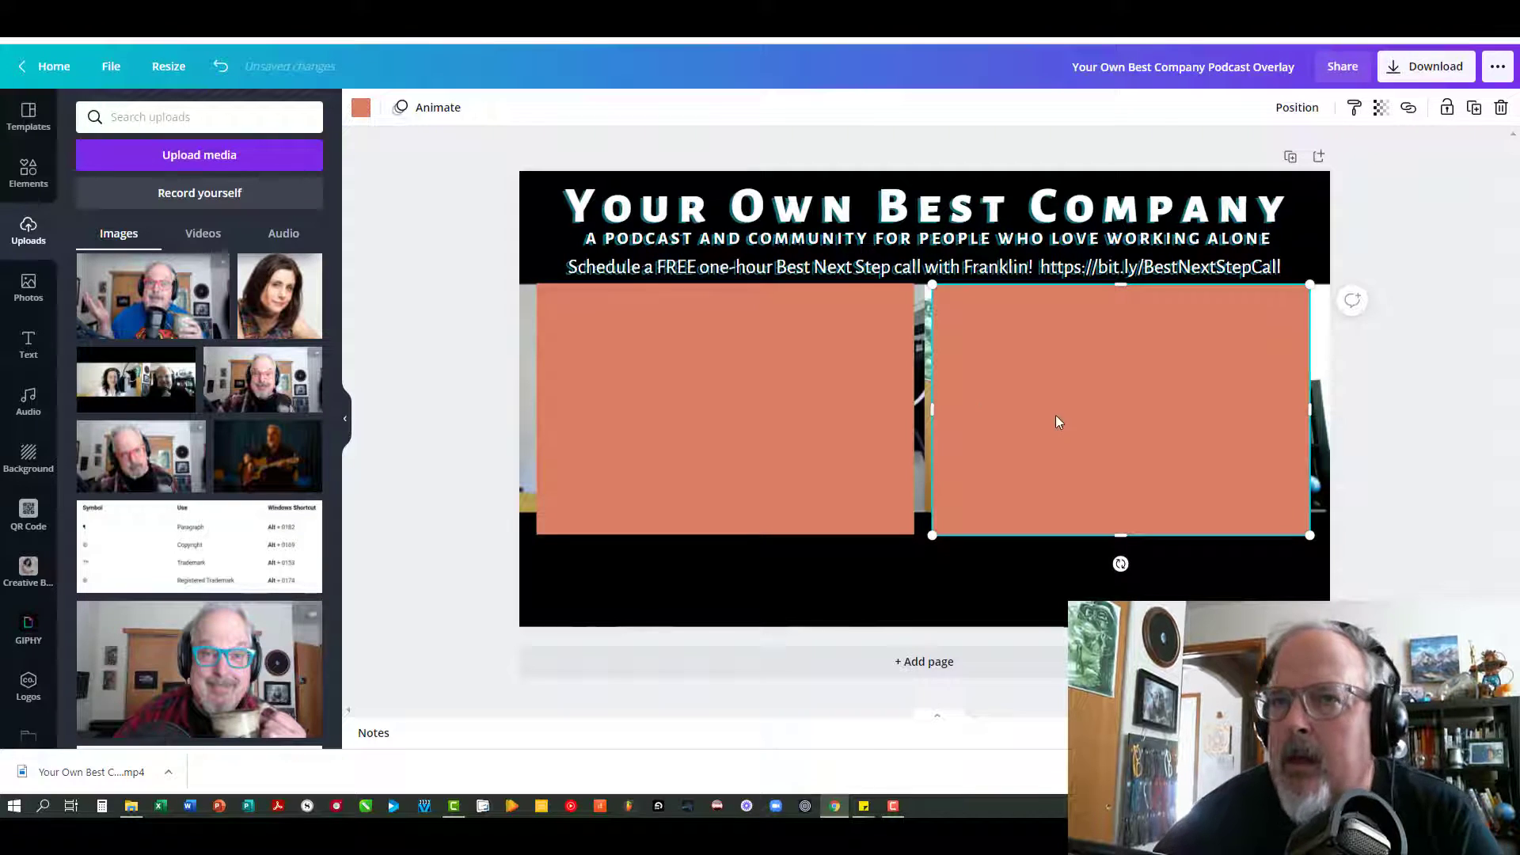
pyautogui.keyDown('shift'); pyautogui.click(663, 377); pyautogui.keyUp('shift')
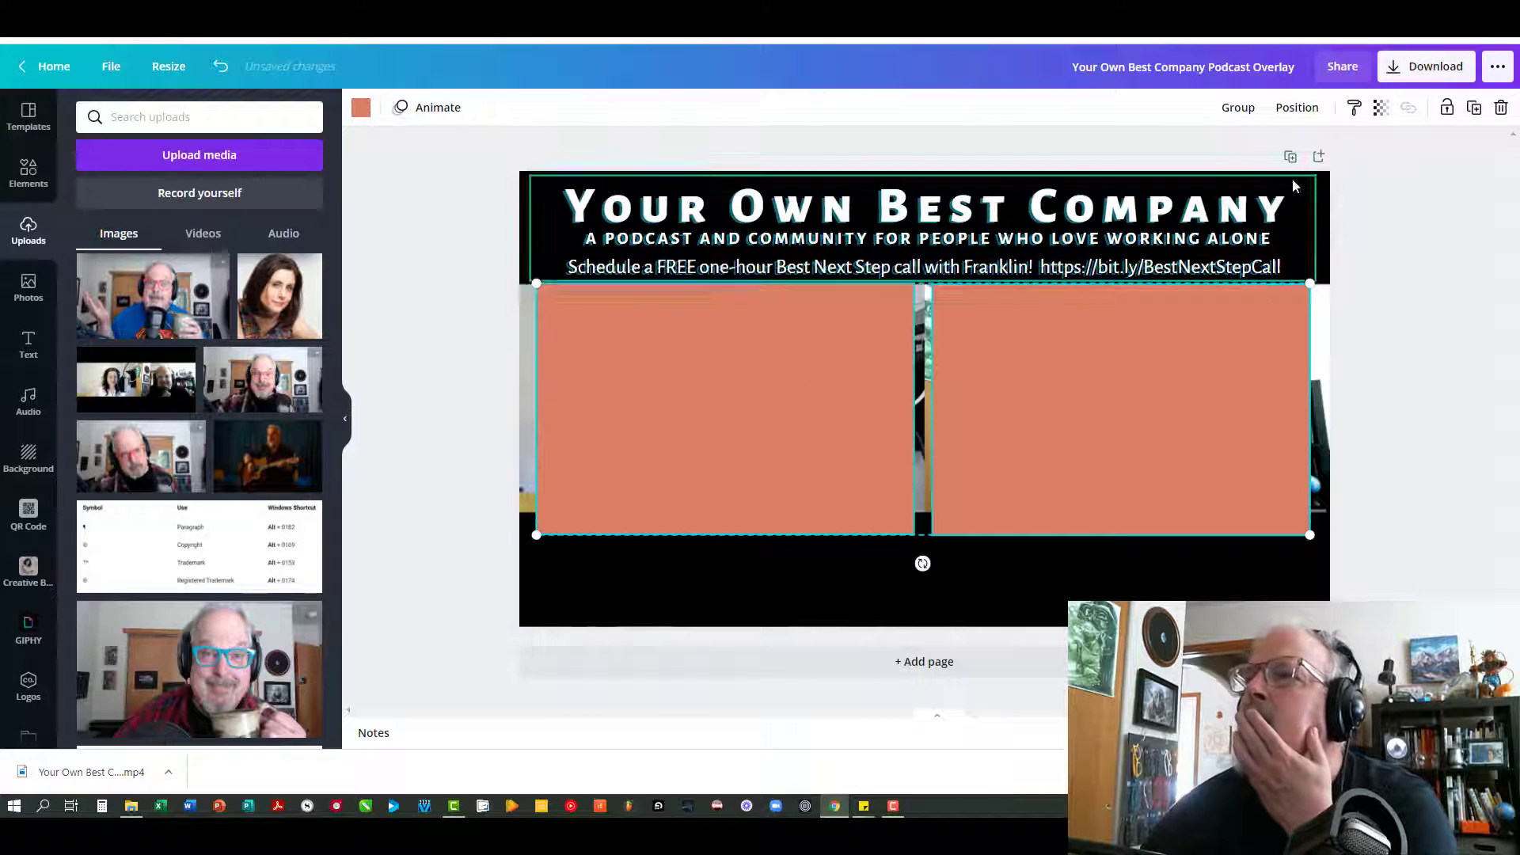
pyautogui.click(1302, 109)
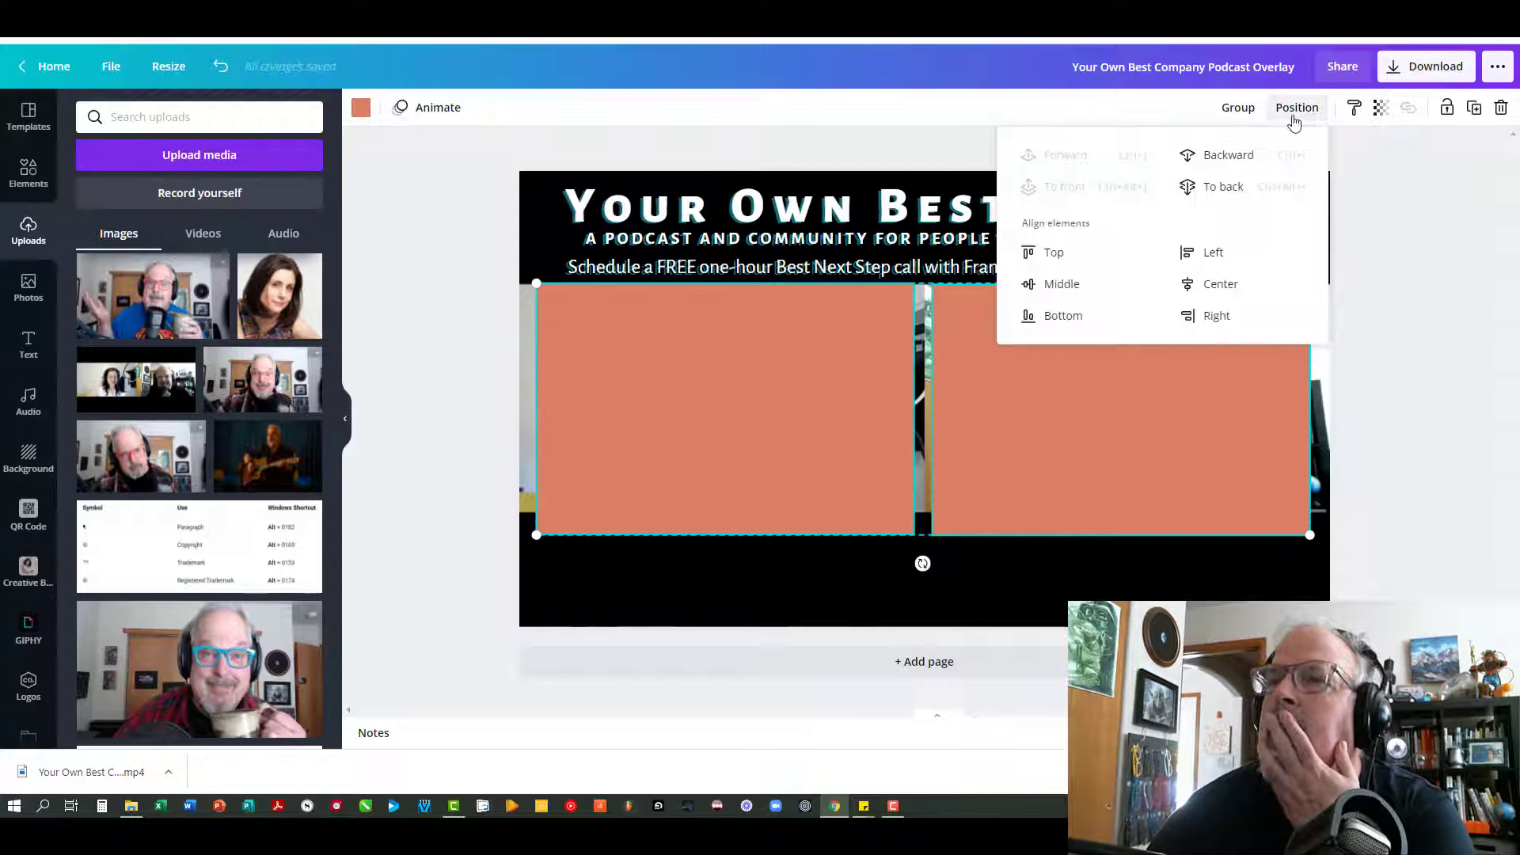
pyautogui.click(1051, 254)
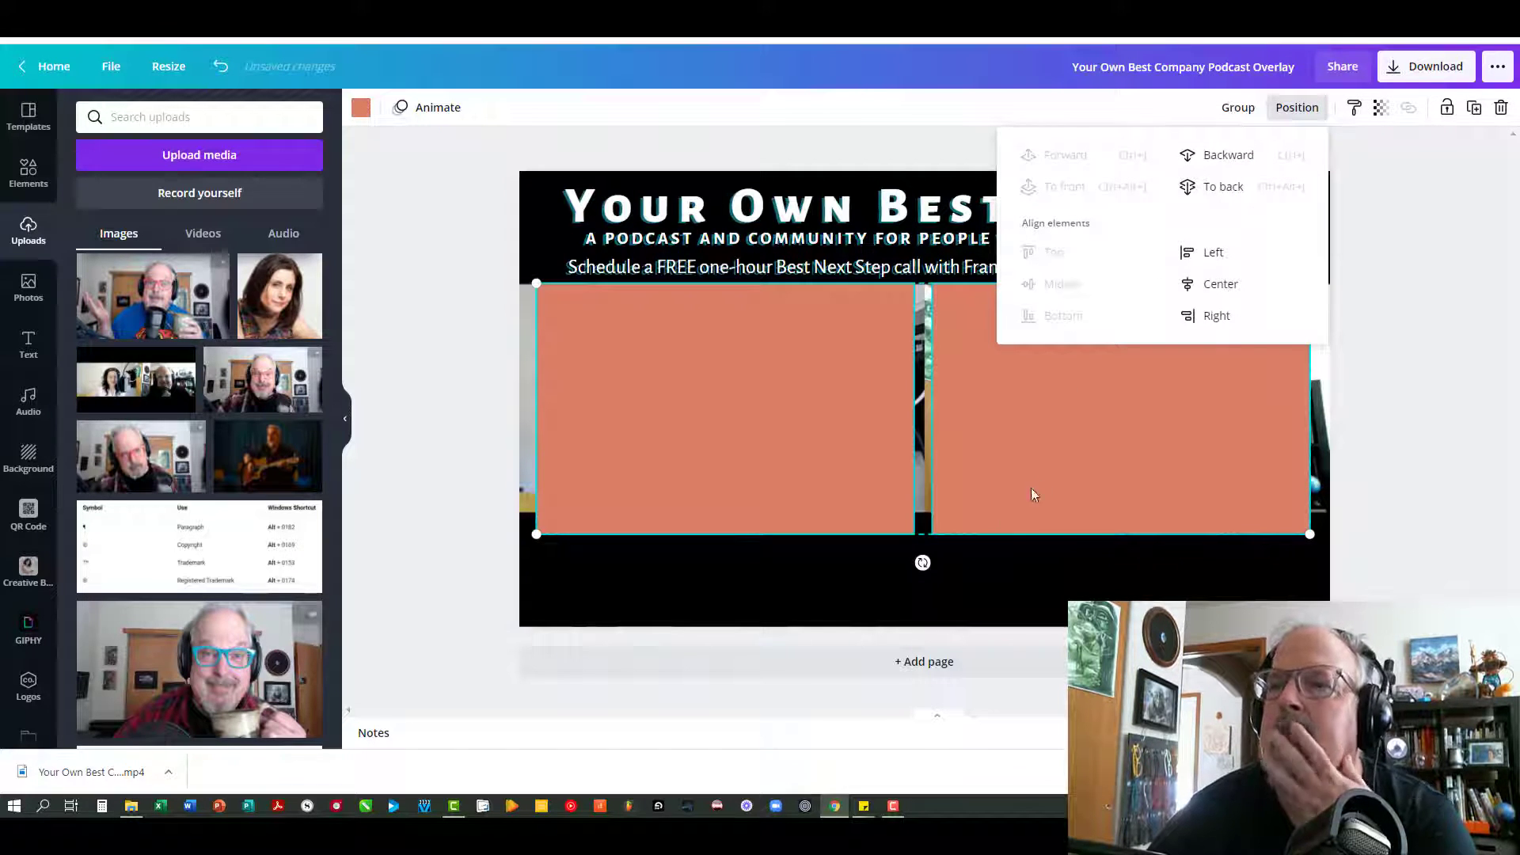
pyautogui.click(541, 449)
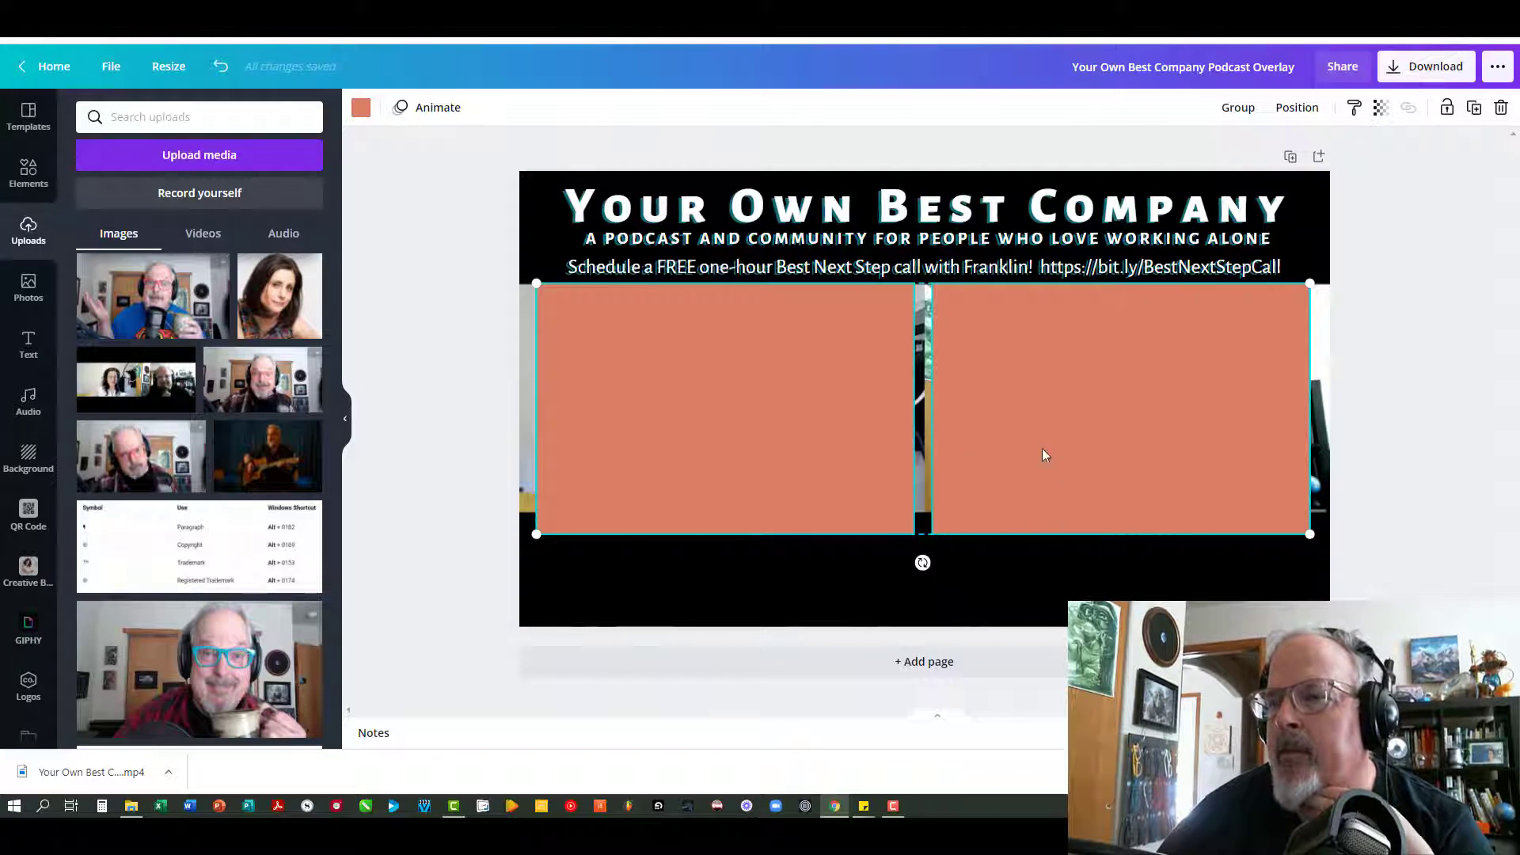
# Shorten both rectangles from their bottom edges to the same height, the right one 597 × 361.
pyautogui.click(1086, 580)
pyautogui.click(1075, 432)
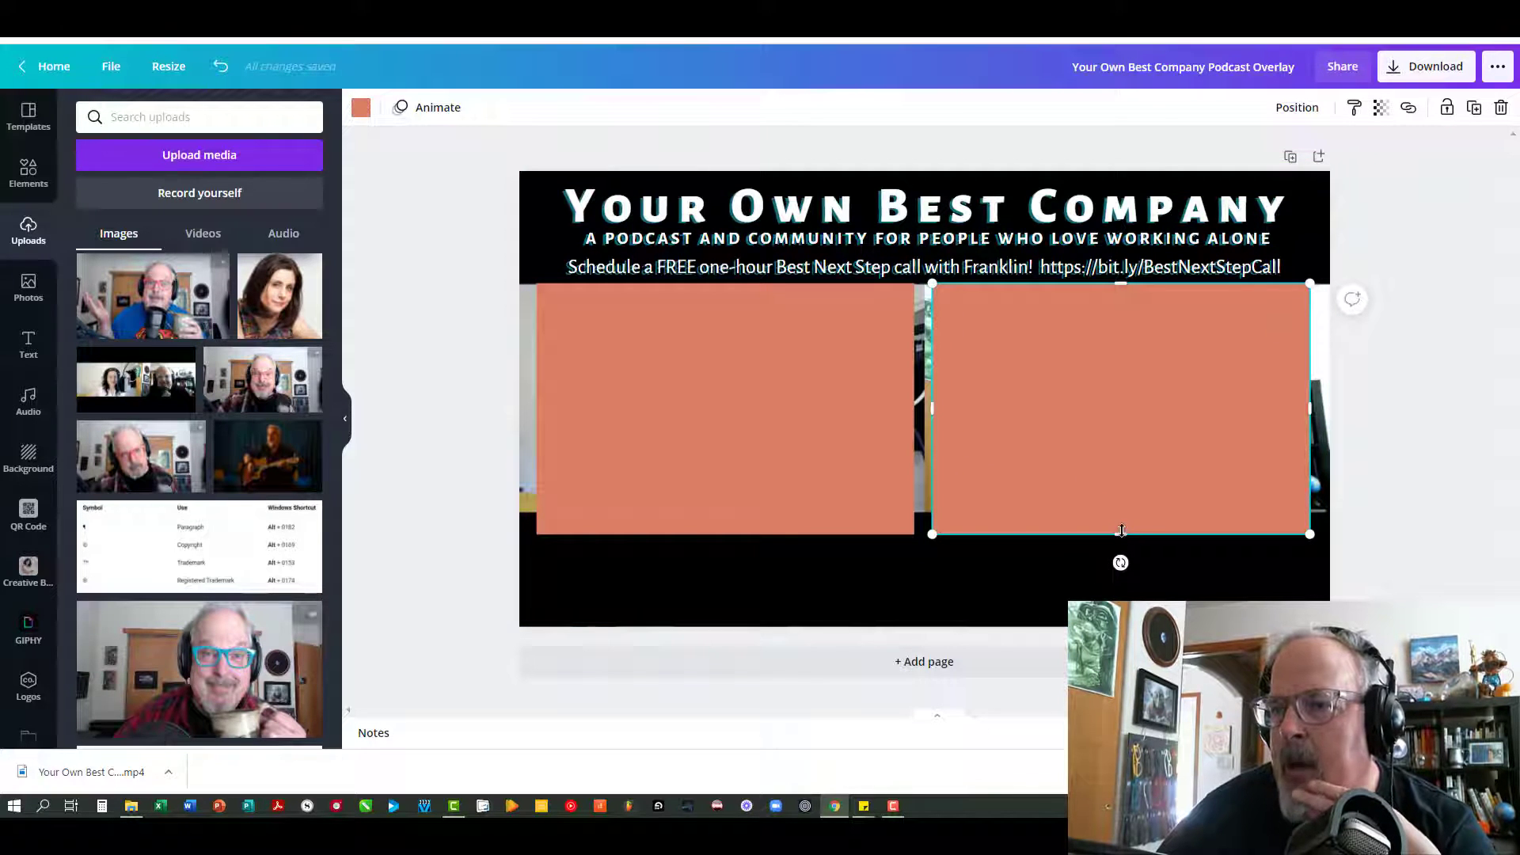
pyautogui.moveTo(1121, 531); pyautogui.dragTo(1120, 514)
pyautogui.click(722, 499)
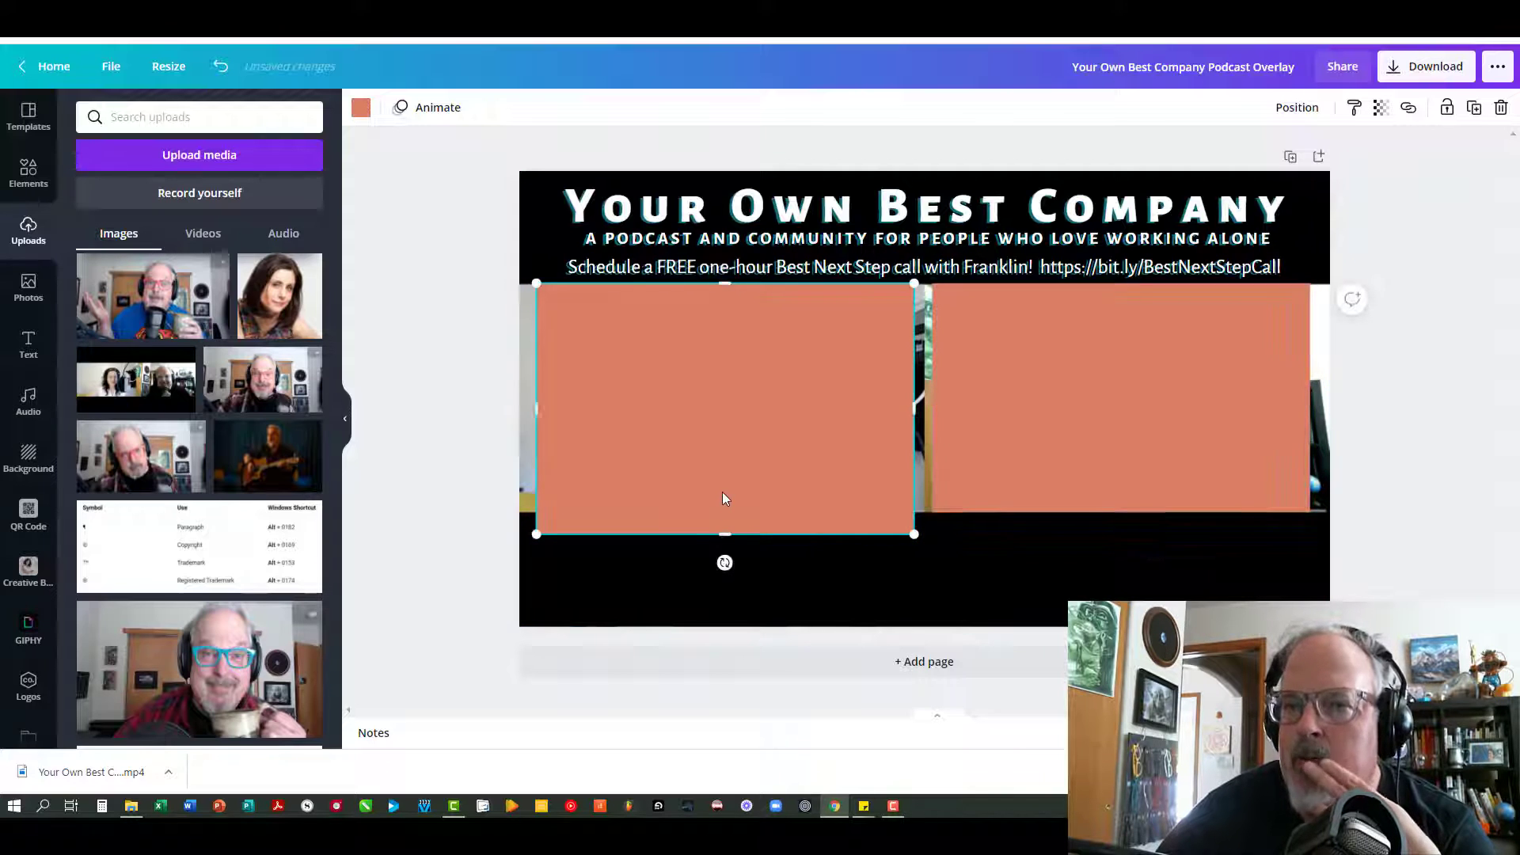
pyautogui.moveTo(724, 535); pyautogui.dragTo(724, 510)
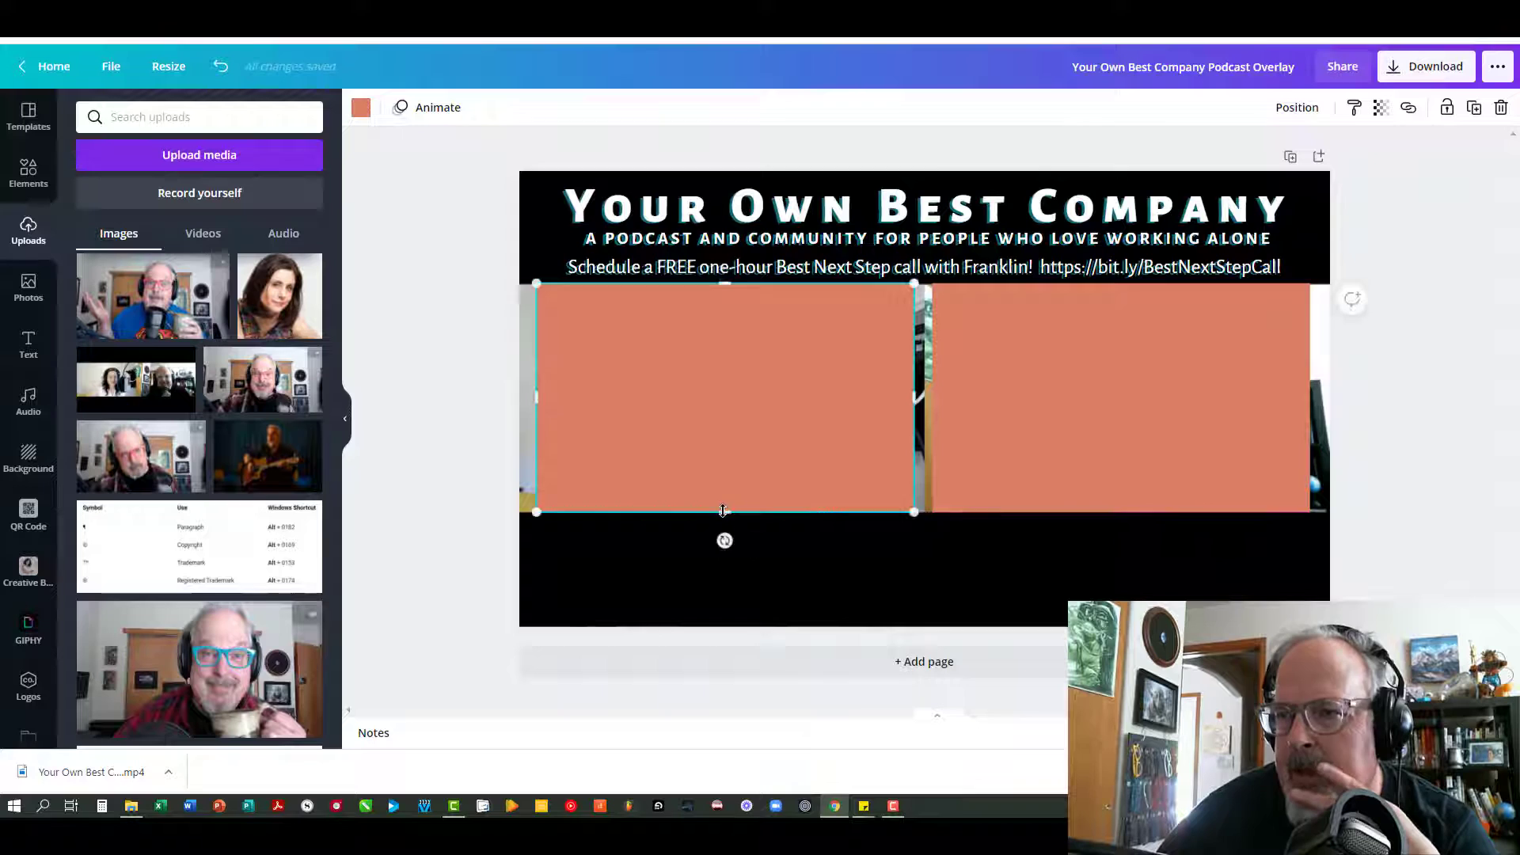
# Delete the black background image and make both rectangles white from Document Colors.
pyautogui.click(858, 579)
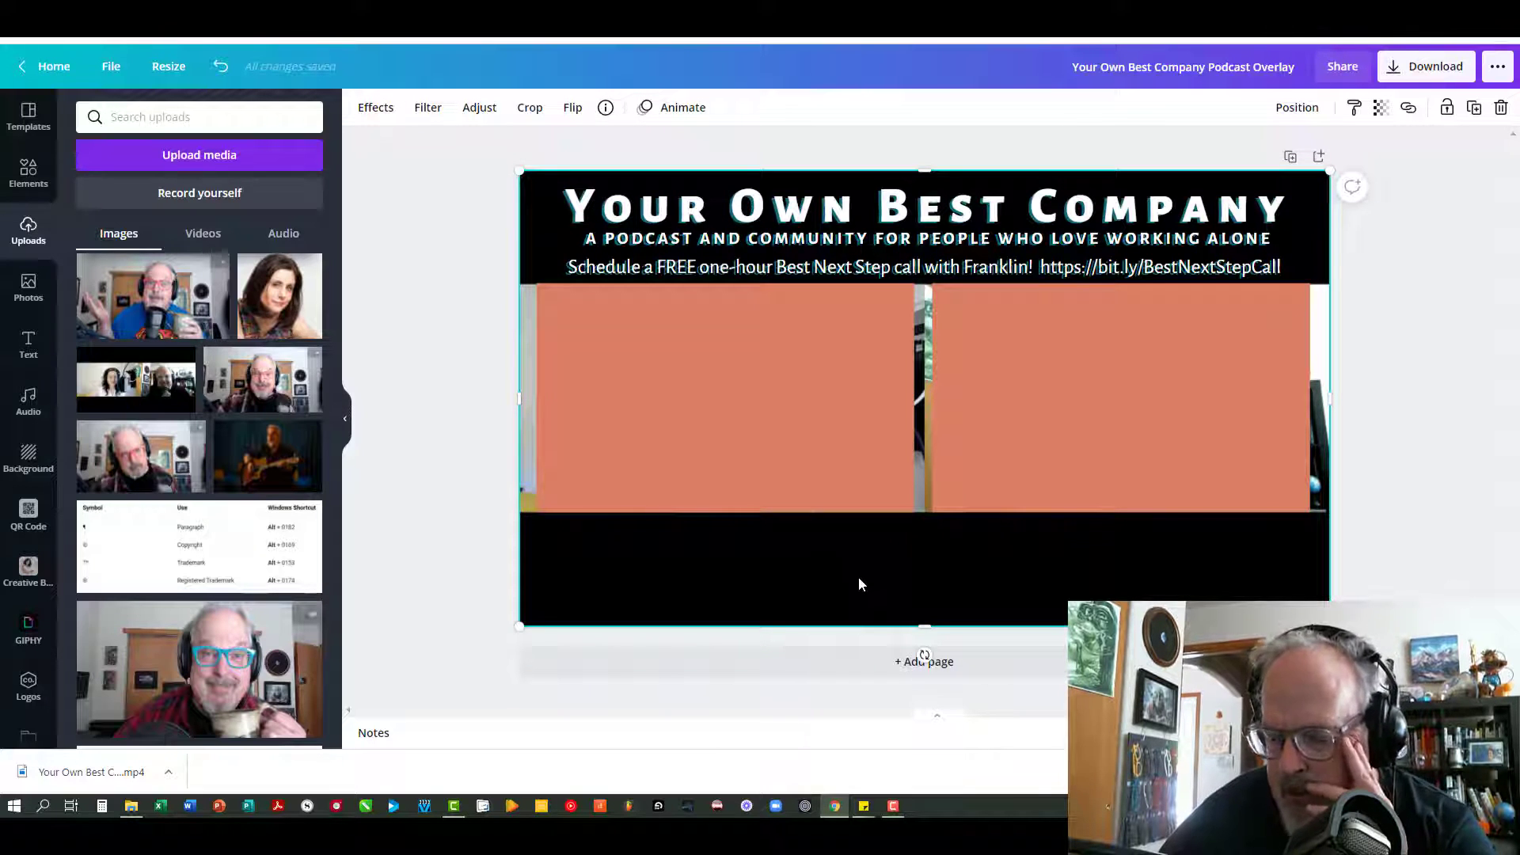
pyautogui.press('Delete')
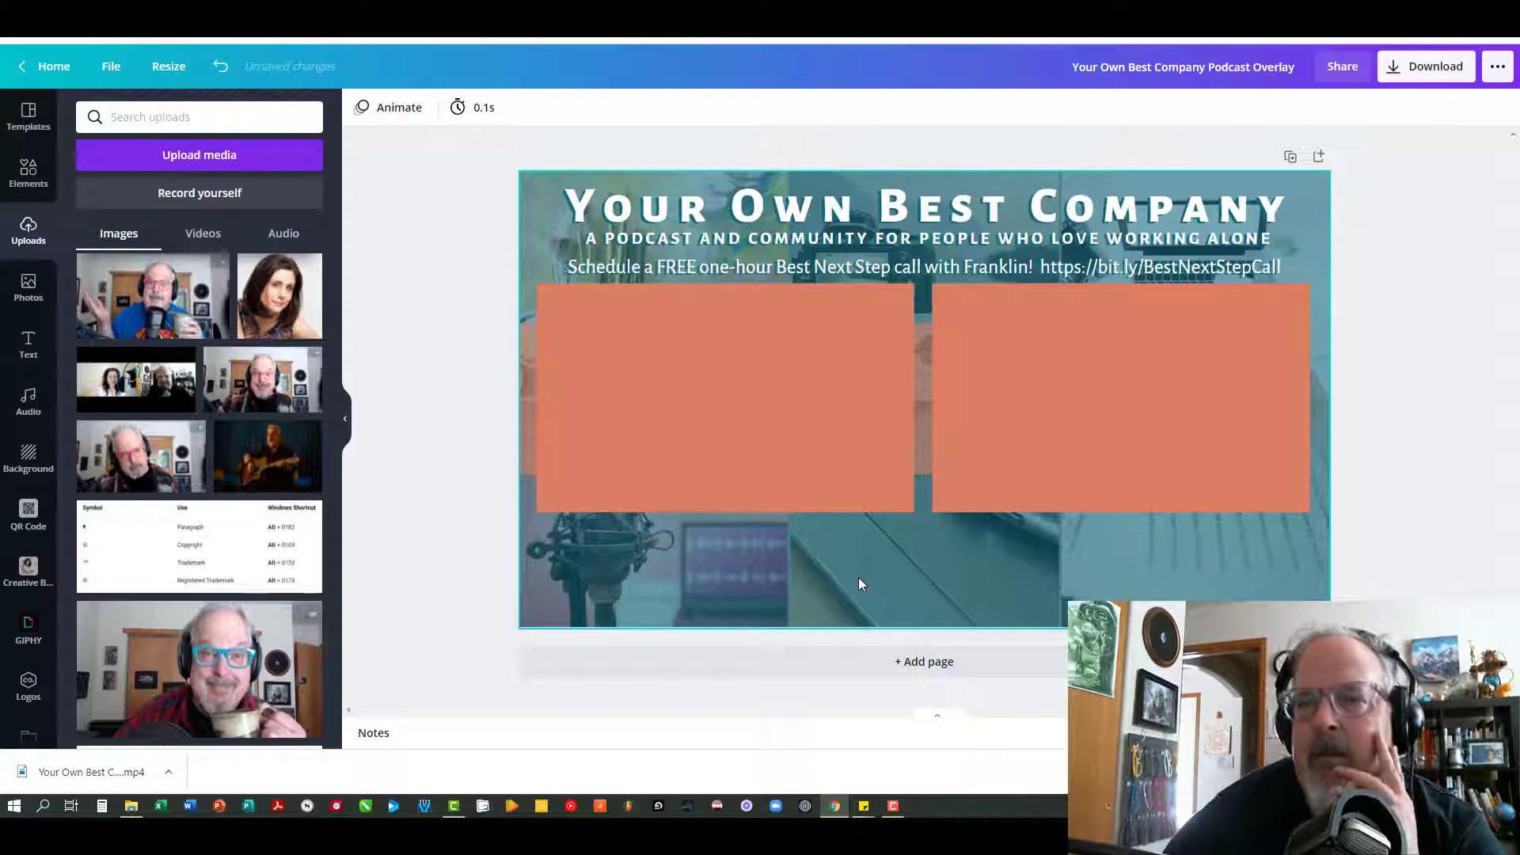
pyautogui.click(729, 403)
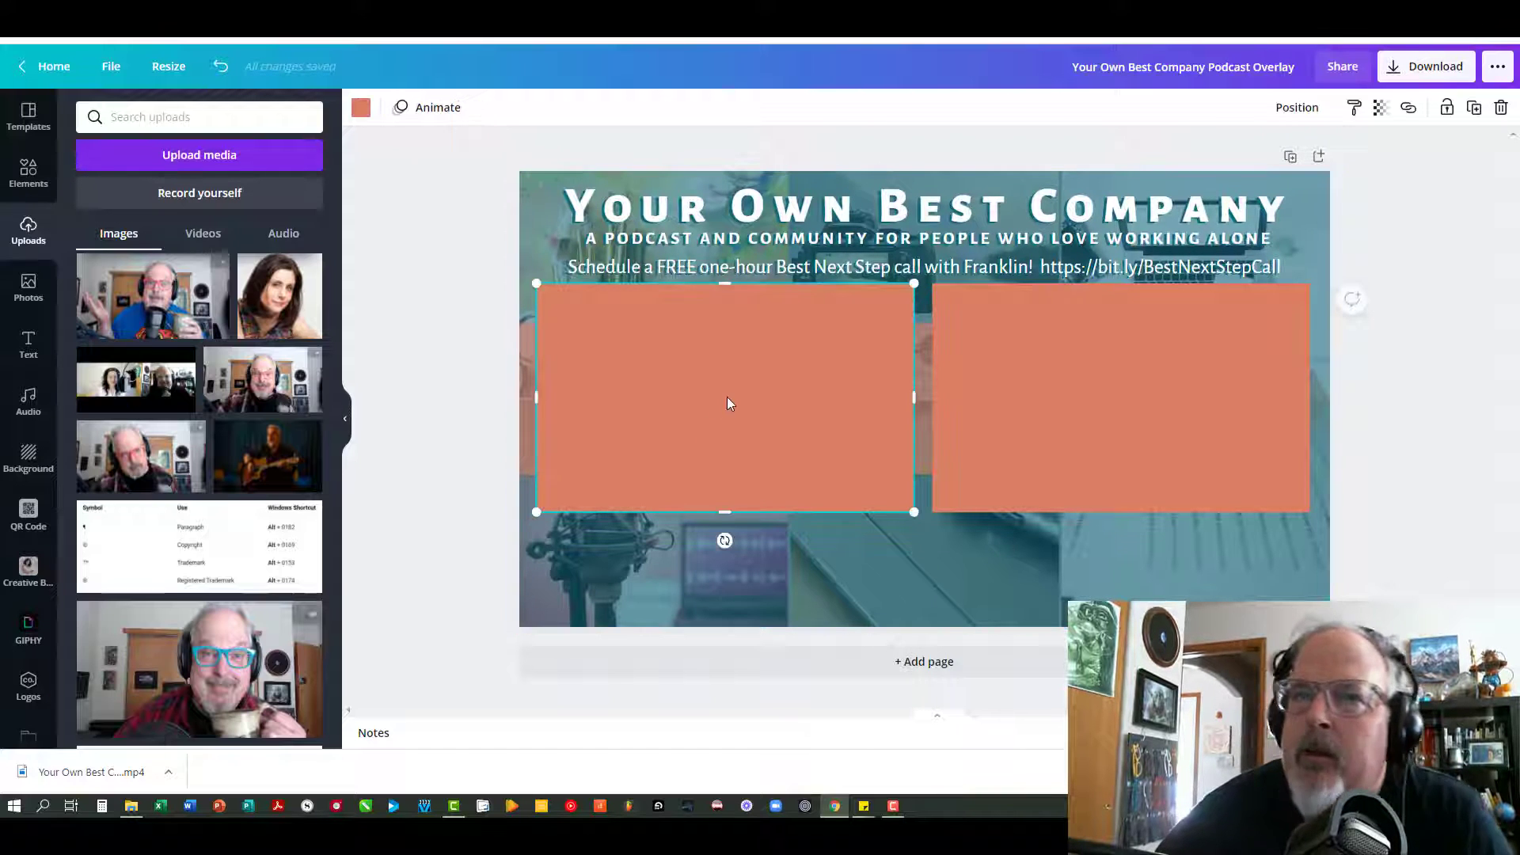
pyautogui.click(361, 108)
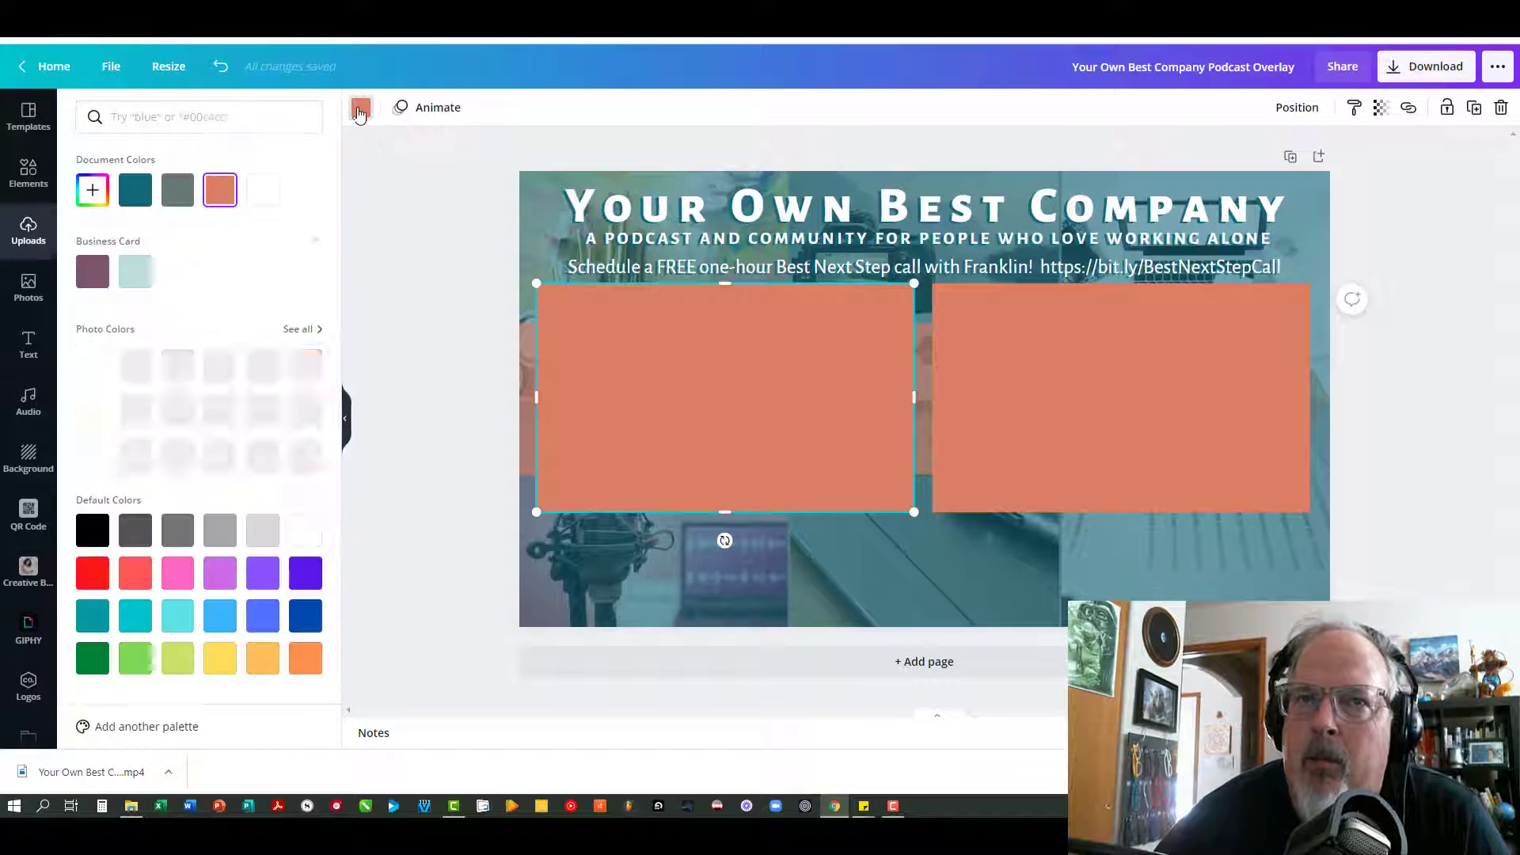
pyautogui.click(263, 190)
pyautogui.click(1067, 396)
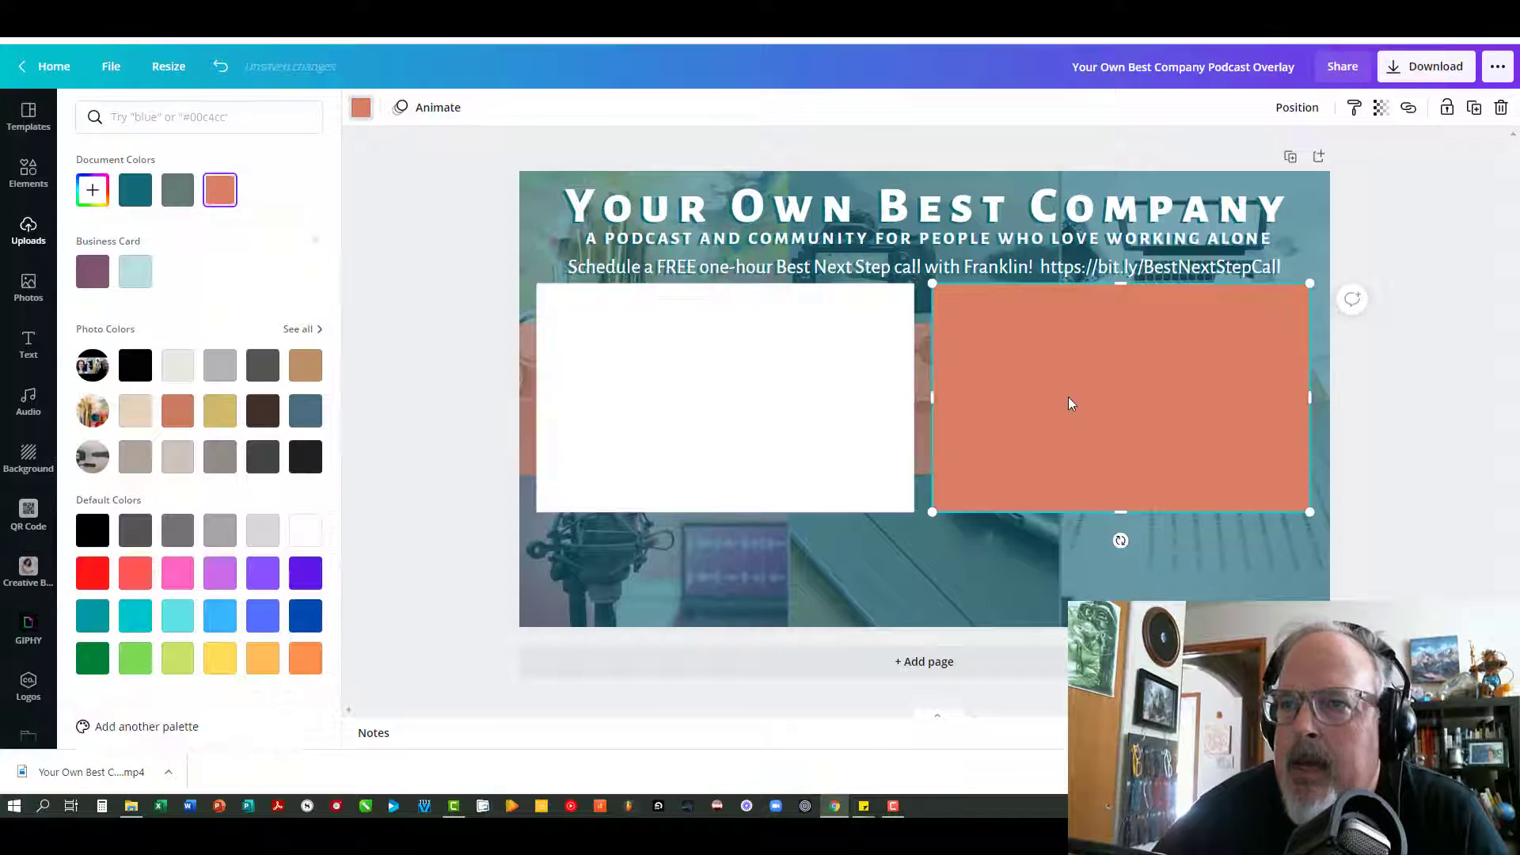
pyautogui.click(261, 196)
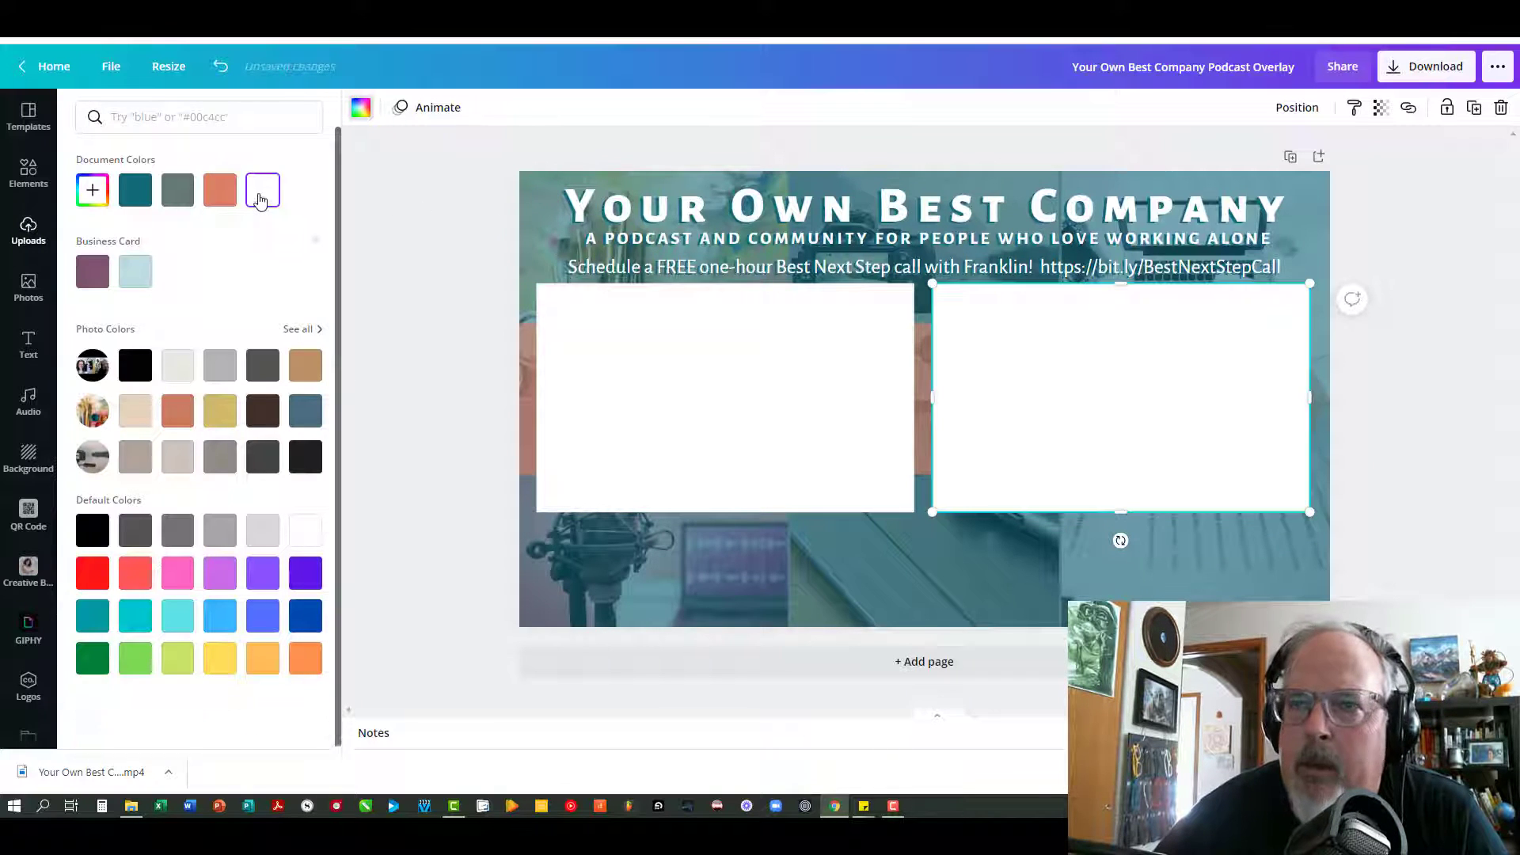
pyautogui.press('Escape')
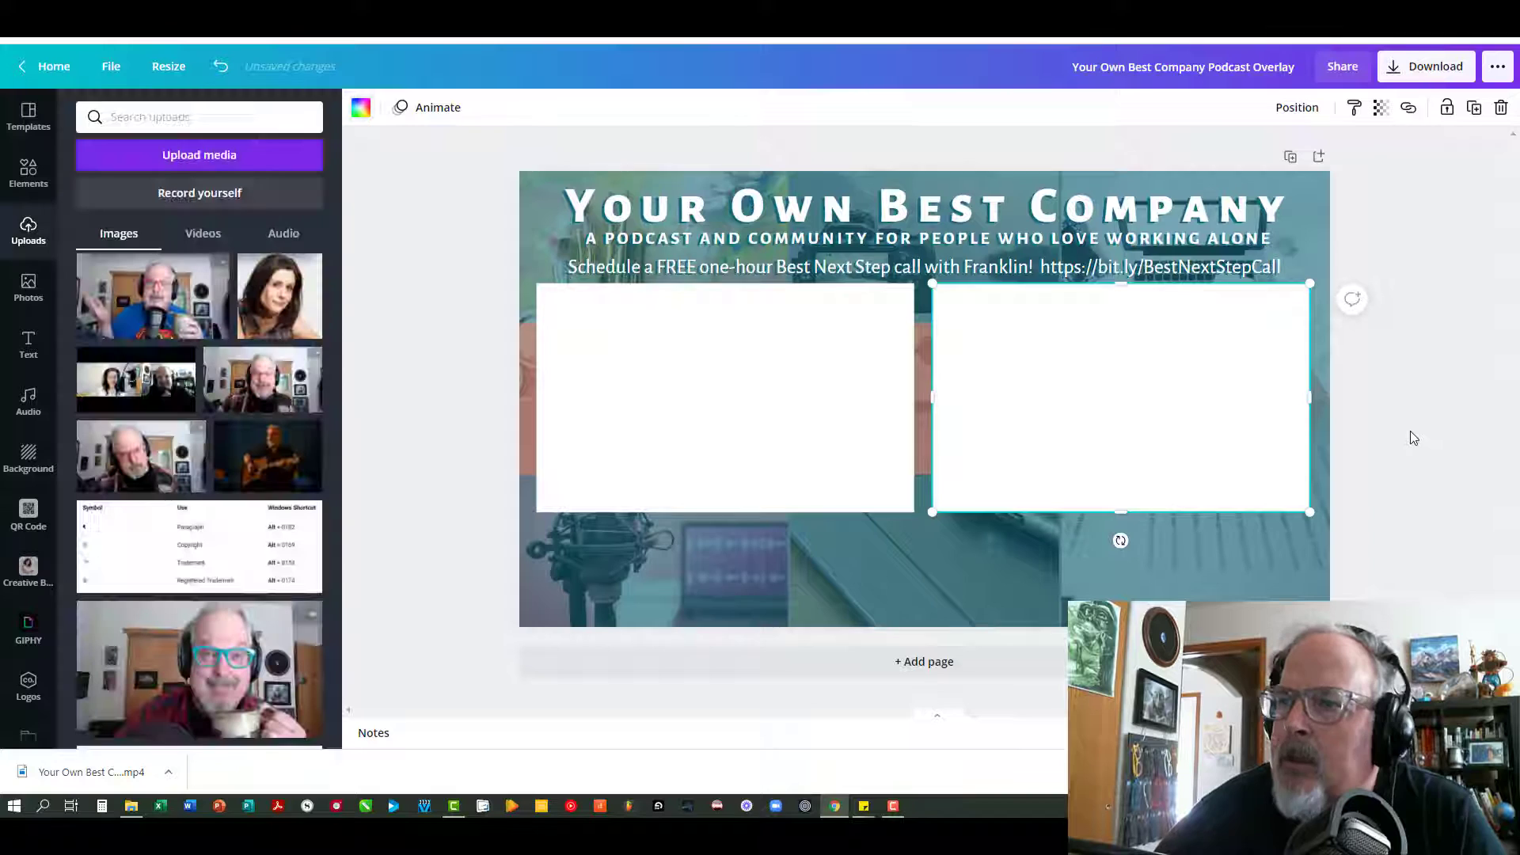
# Deselect the white rectangle to review the title, booking link and two blank tiles.
pyautogui.click(1416, 438)
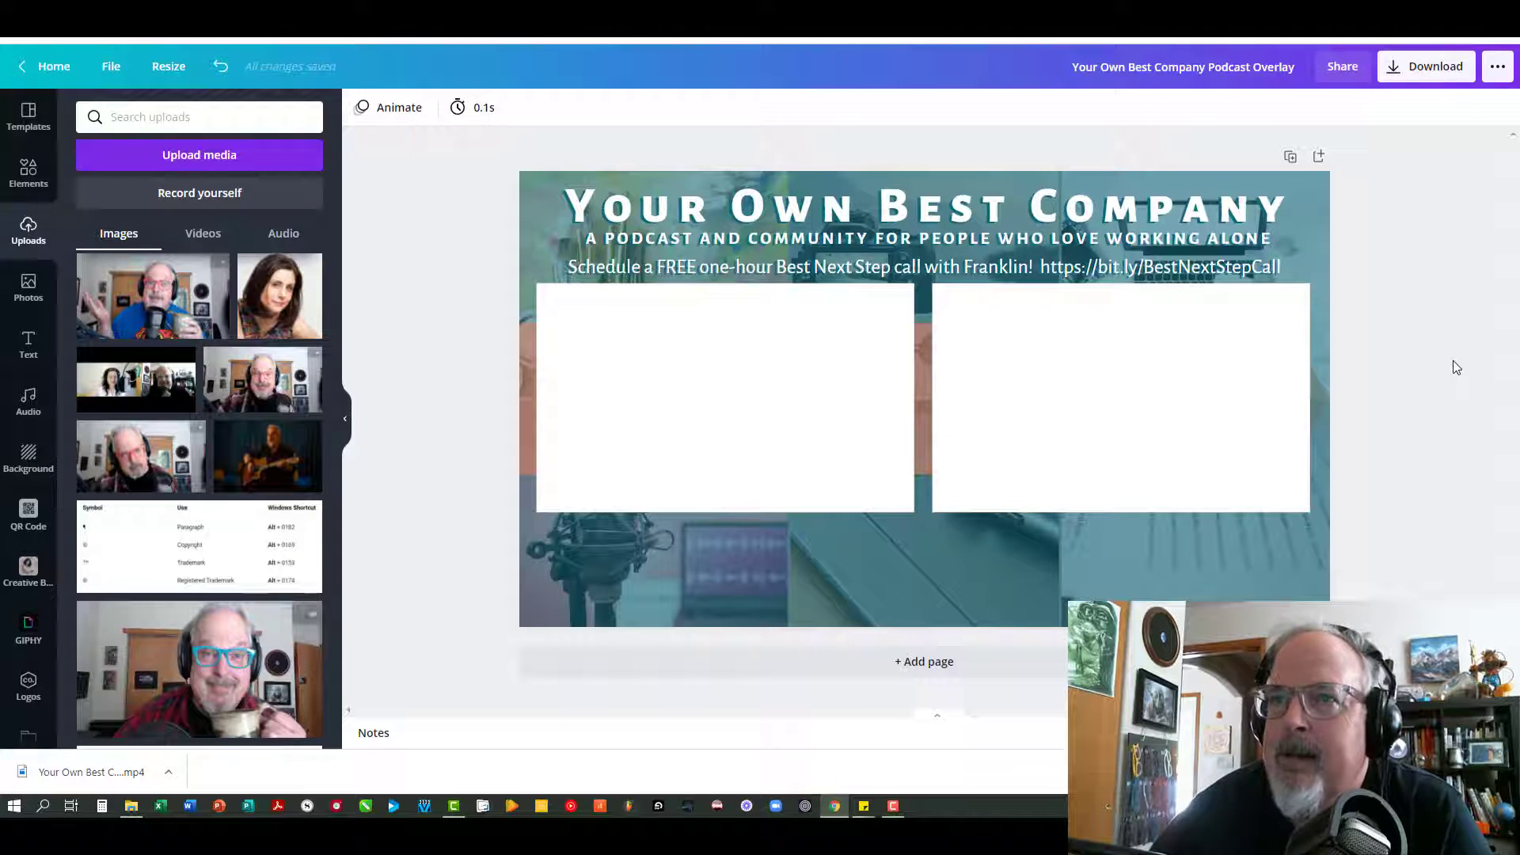
# Download the overlay in PNG format, saving it as 'Your Own Best Company Podcast Overlay'.
pyautogui.click(1408, 73)
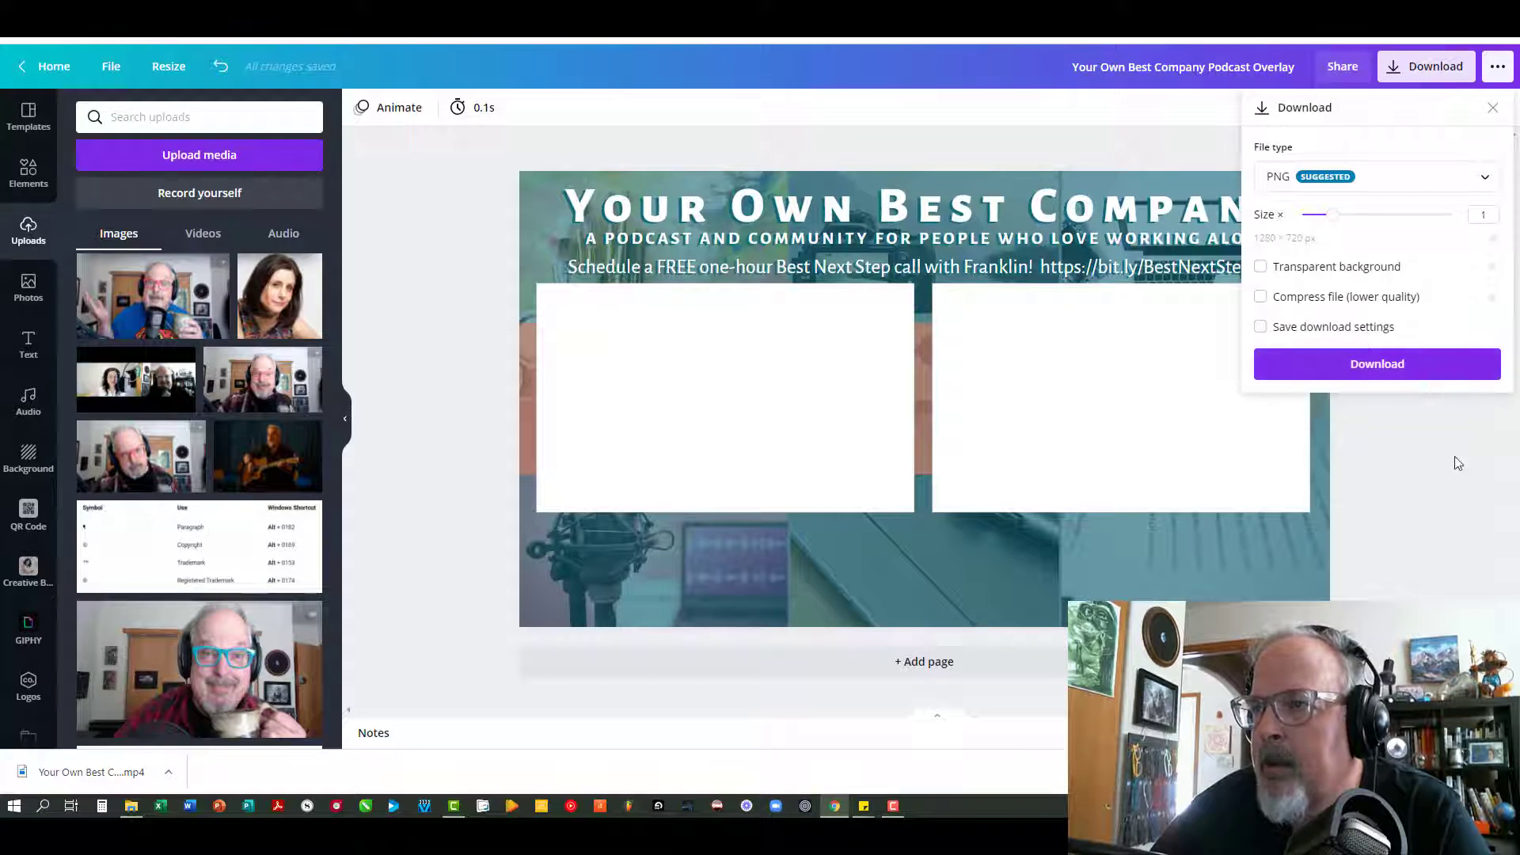
pyautogui.click(1374, 370)
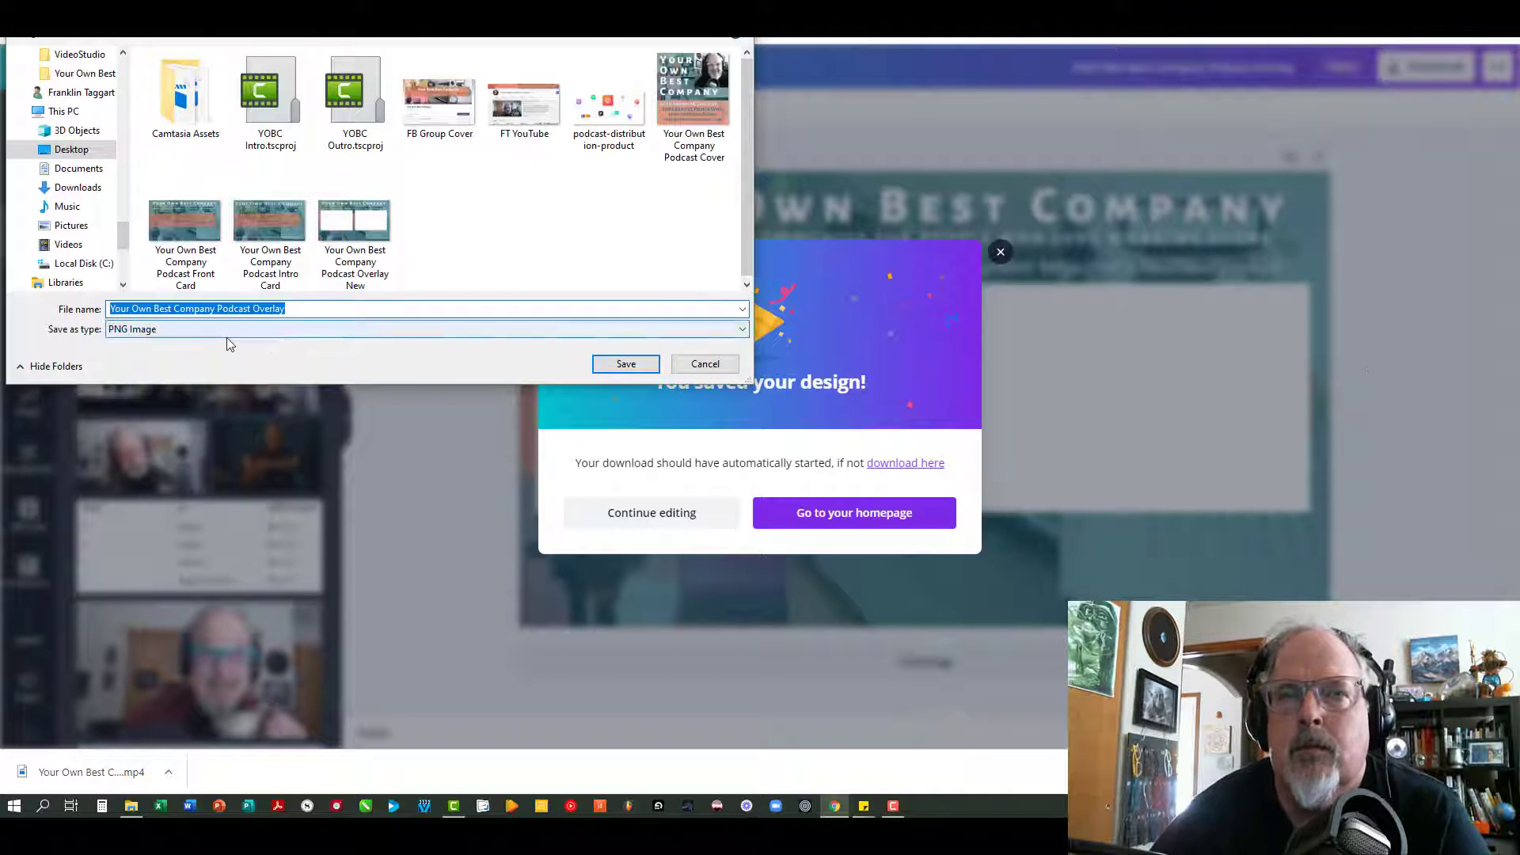
pyautogui.click(623, 363)
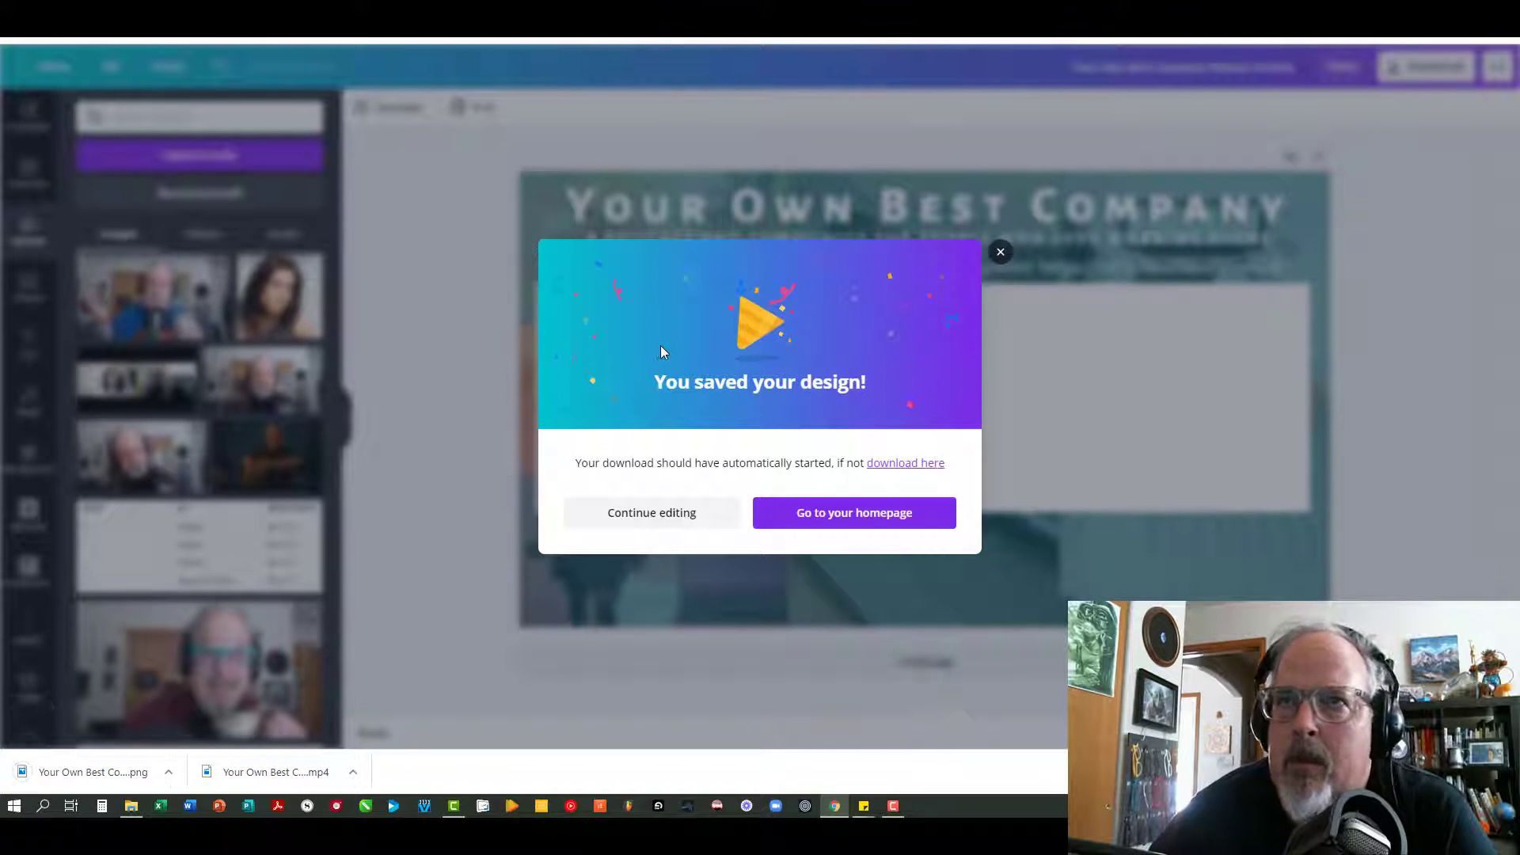
# Dismiss Canva's saved message and open the overlay PNG in Corel PHOTO-PAINT 2020.
pyautogui.click(1000, 251)
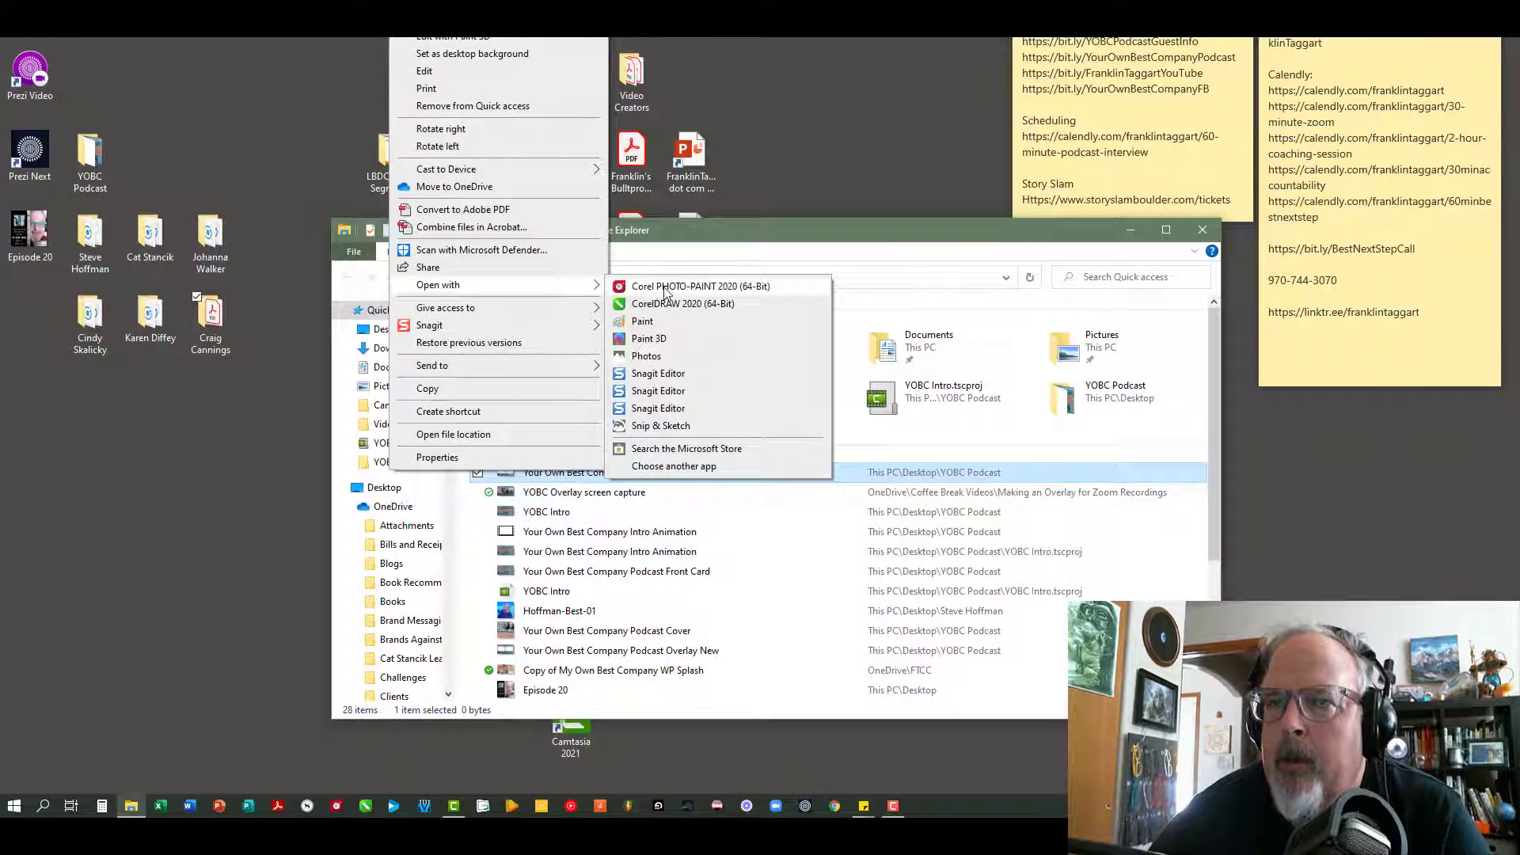
pyautogui.click(637, 288)
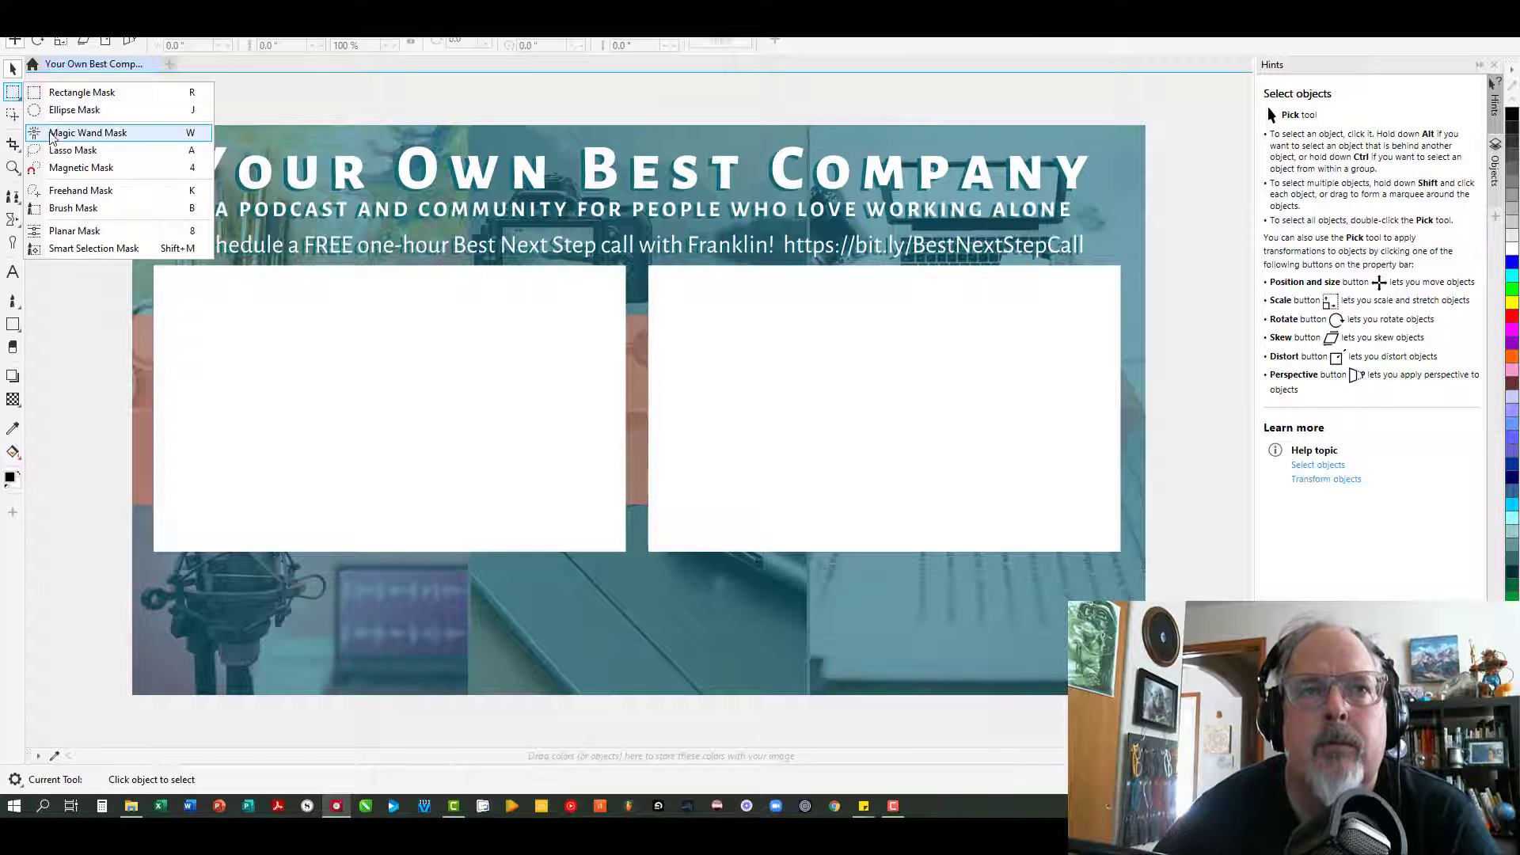
# Magic-wand mask the left and right white tiles, delete each to transparency, then save.
pyautogui.click(68, 134)
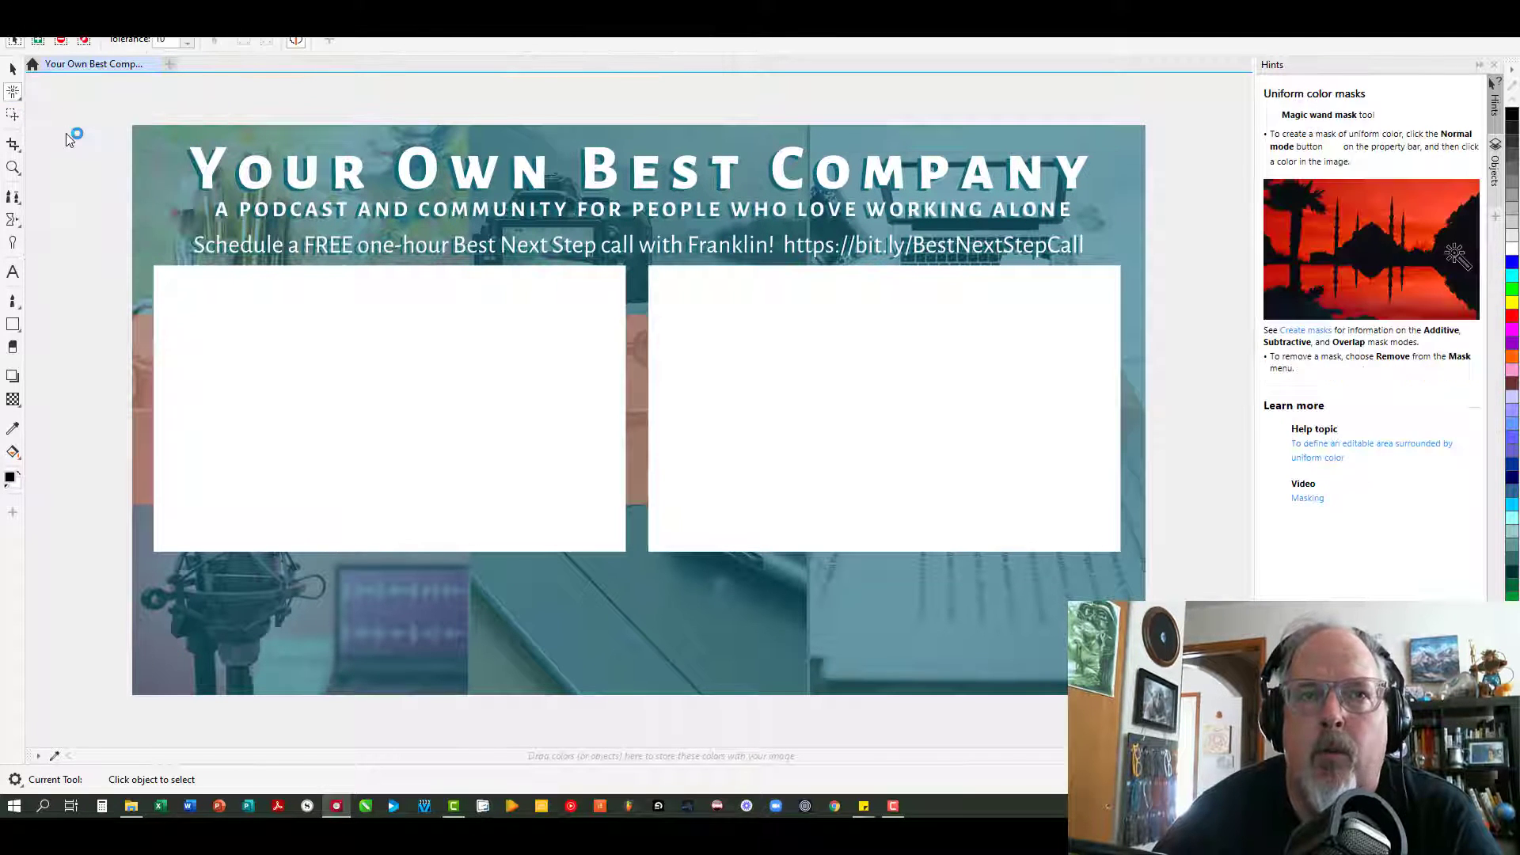
pyautogui.click(359, 395)
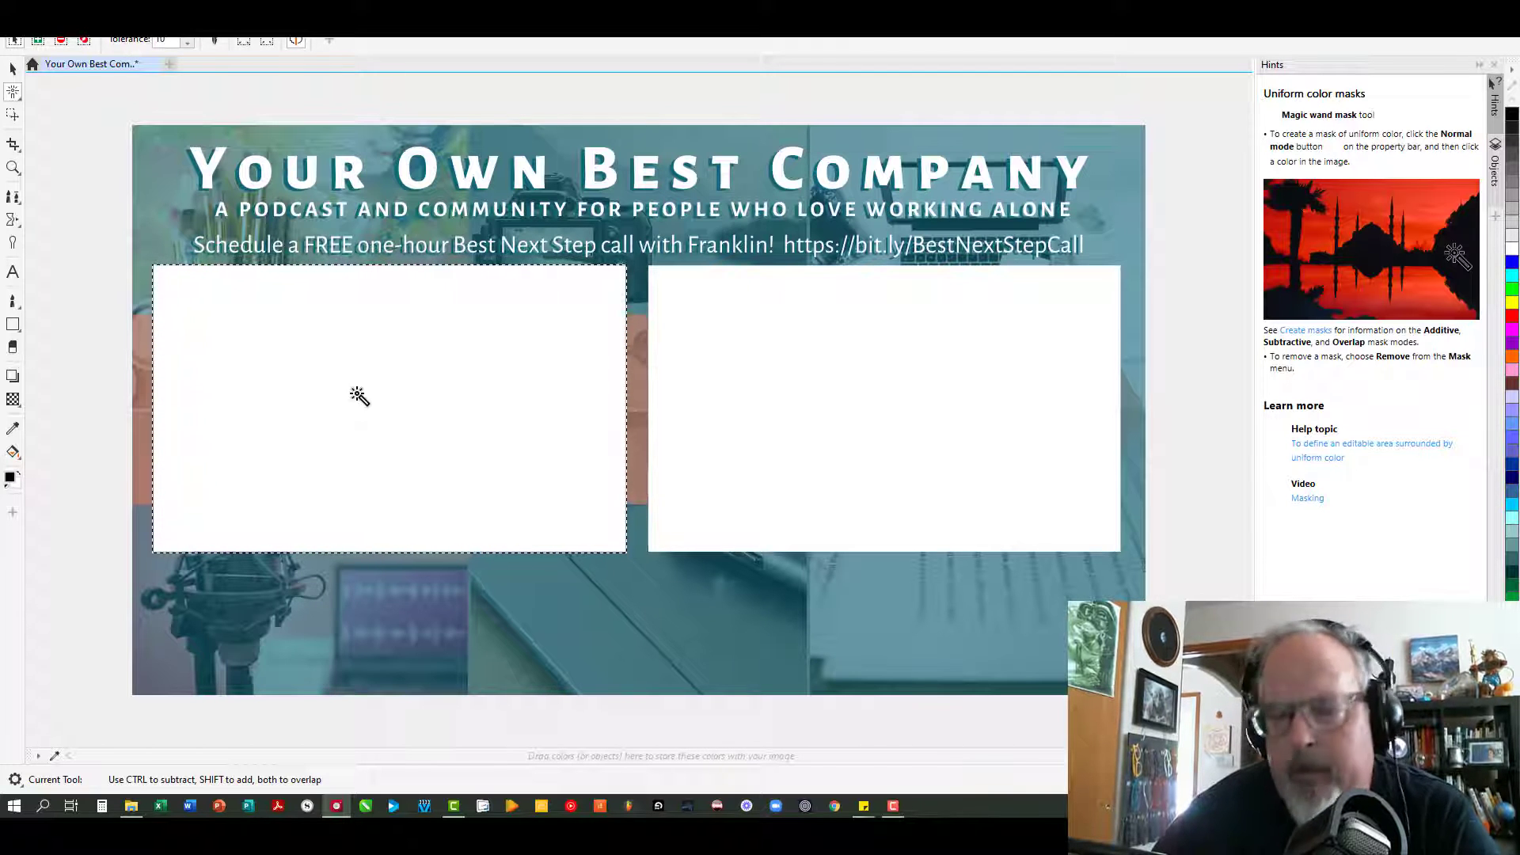
pyautogui.press('Delete')
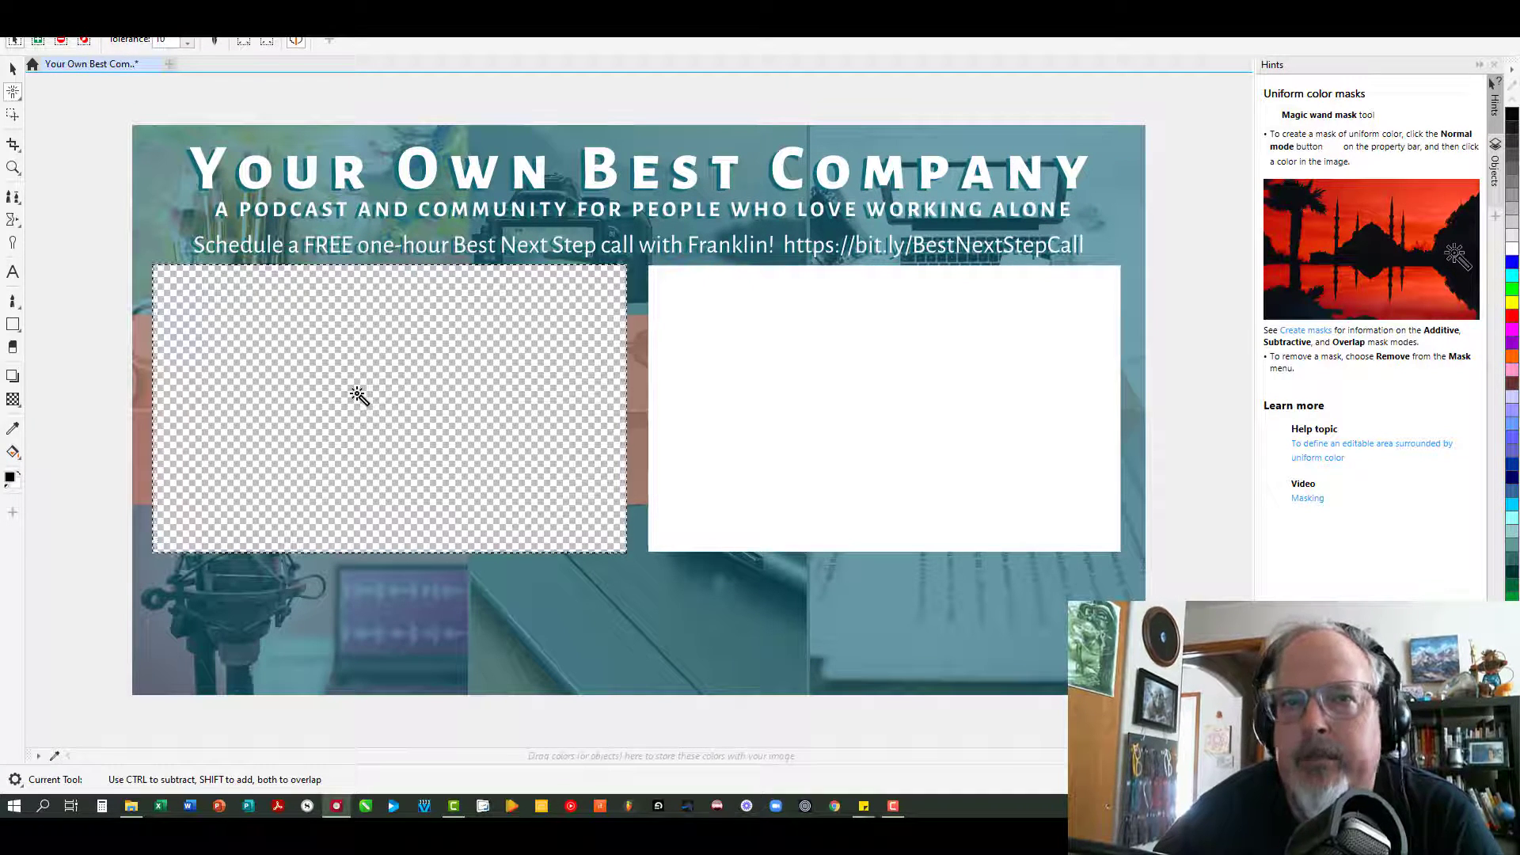
pyautogui.click(815, 356)
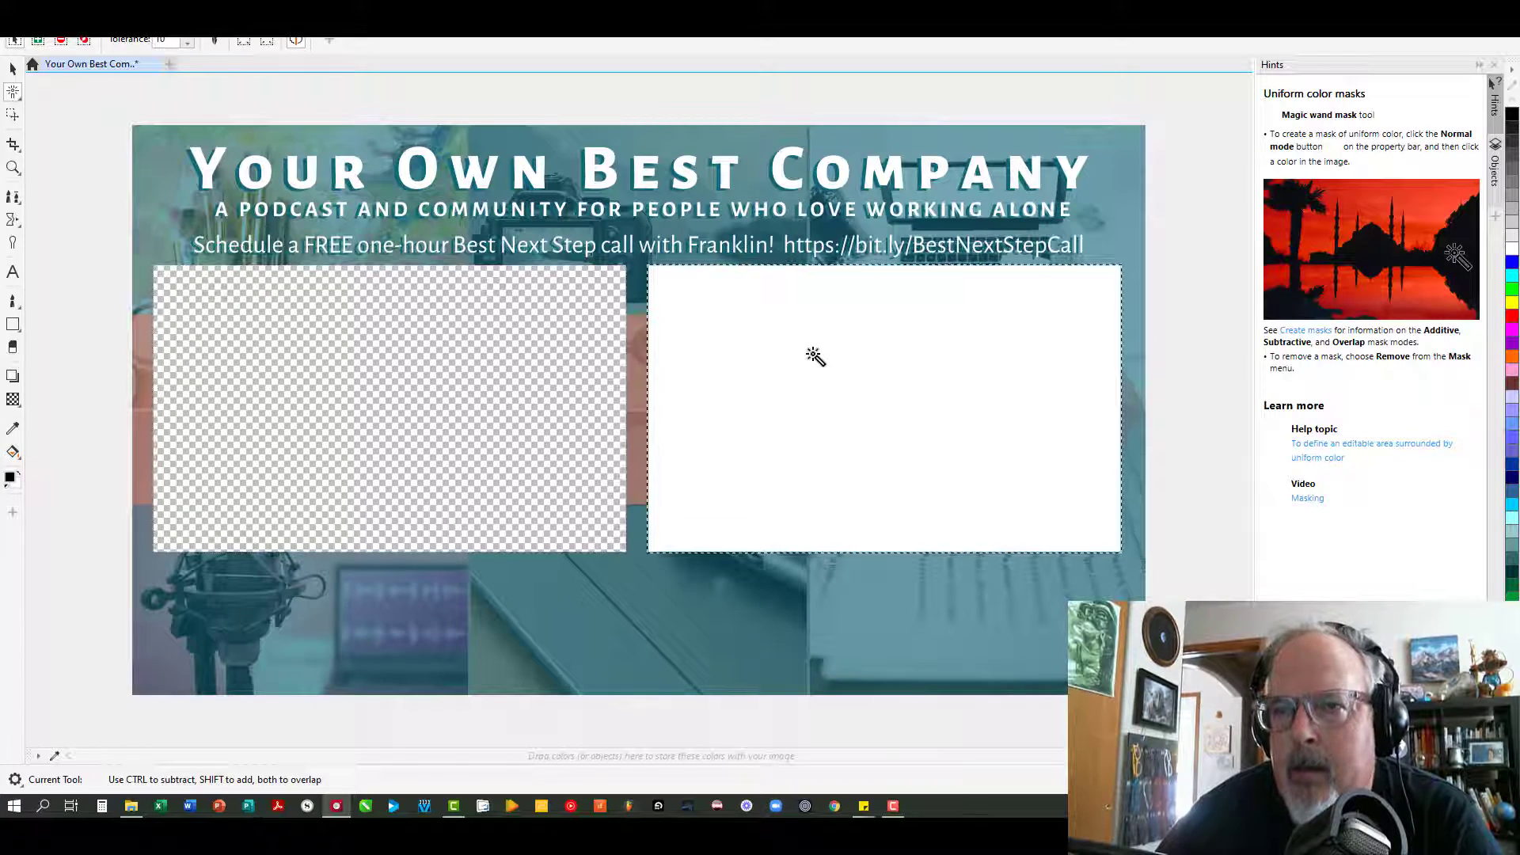
pyautogui.press('Delete')
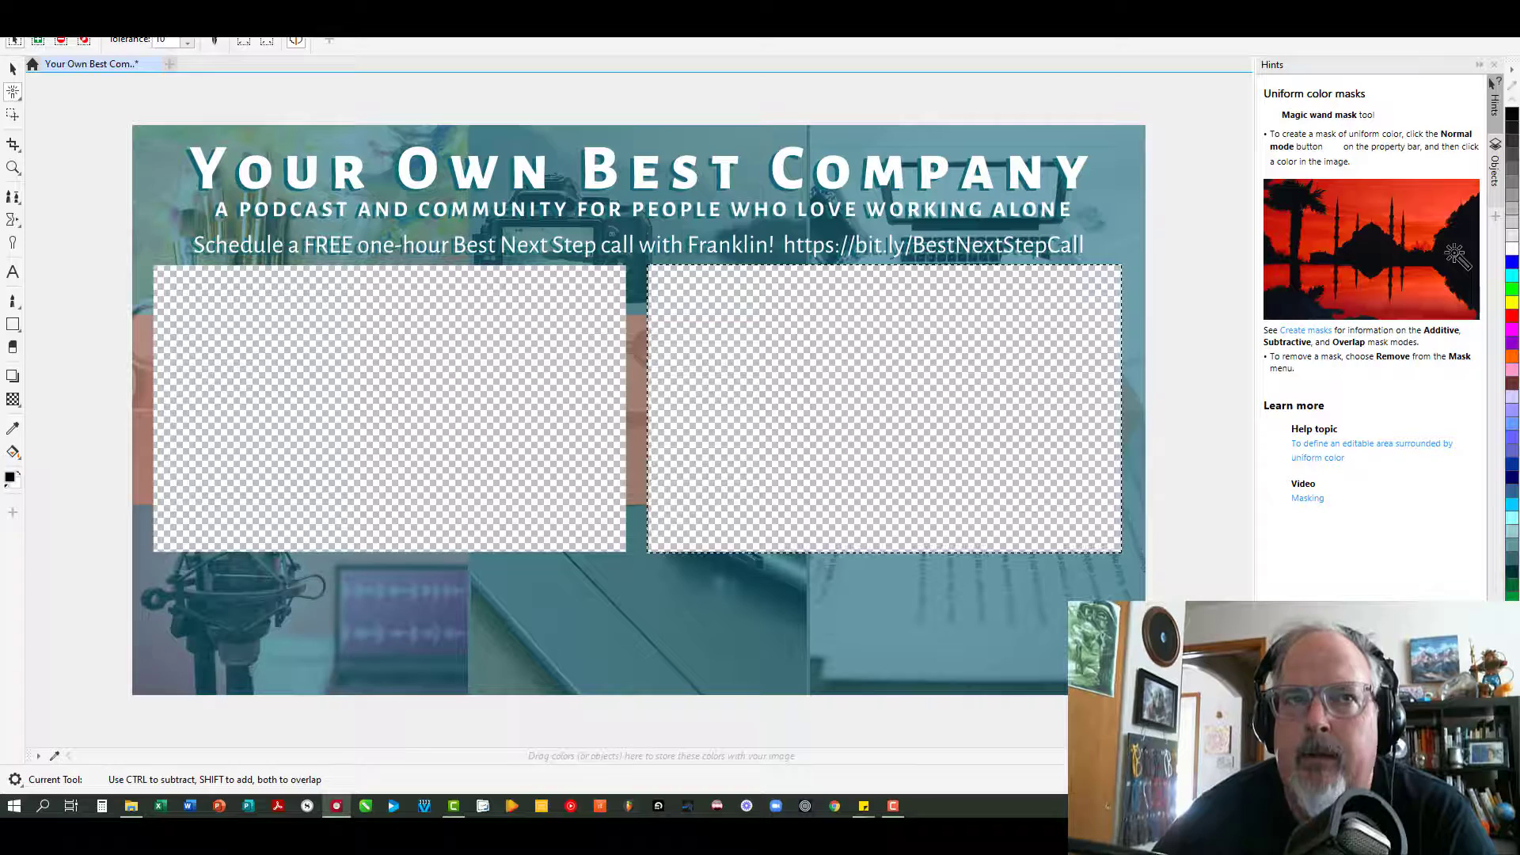
pyautogui.click(84, 37)
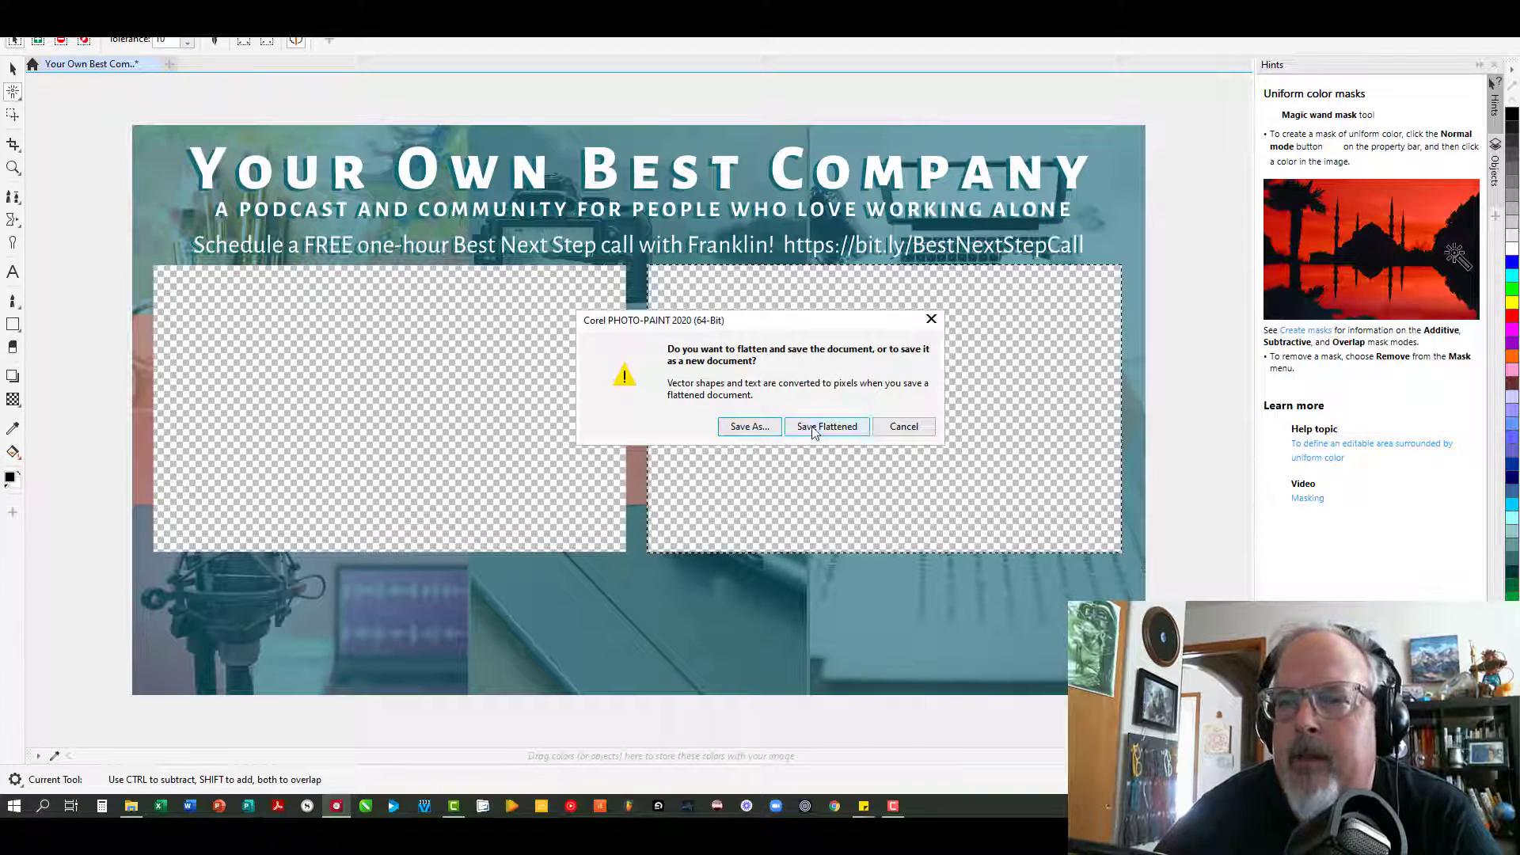
# Save the overlay flattened as a PNG with Transparency kept checked.
pyautogui.click(834, 429)
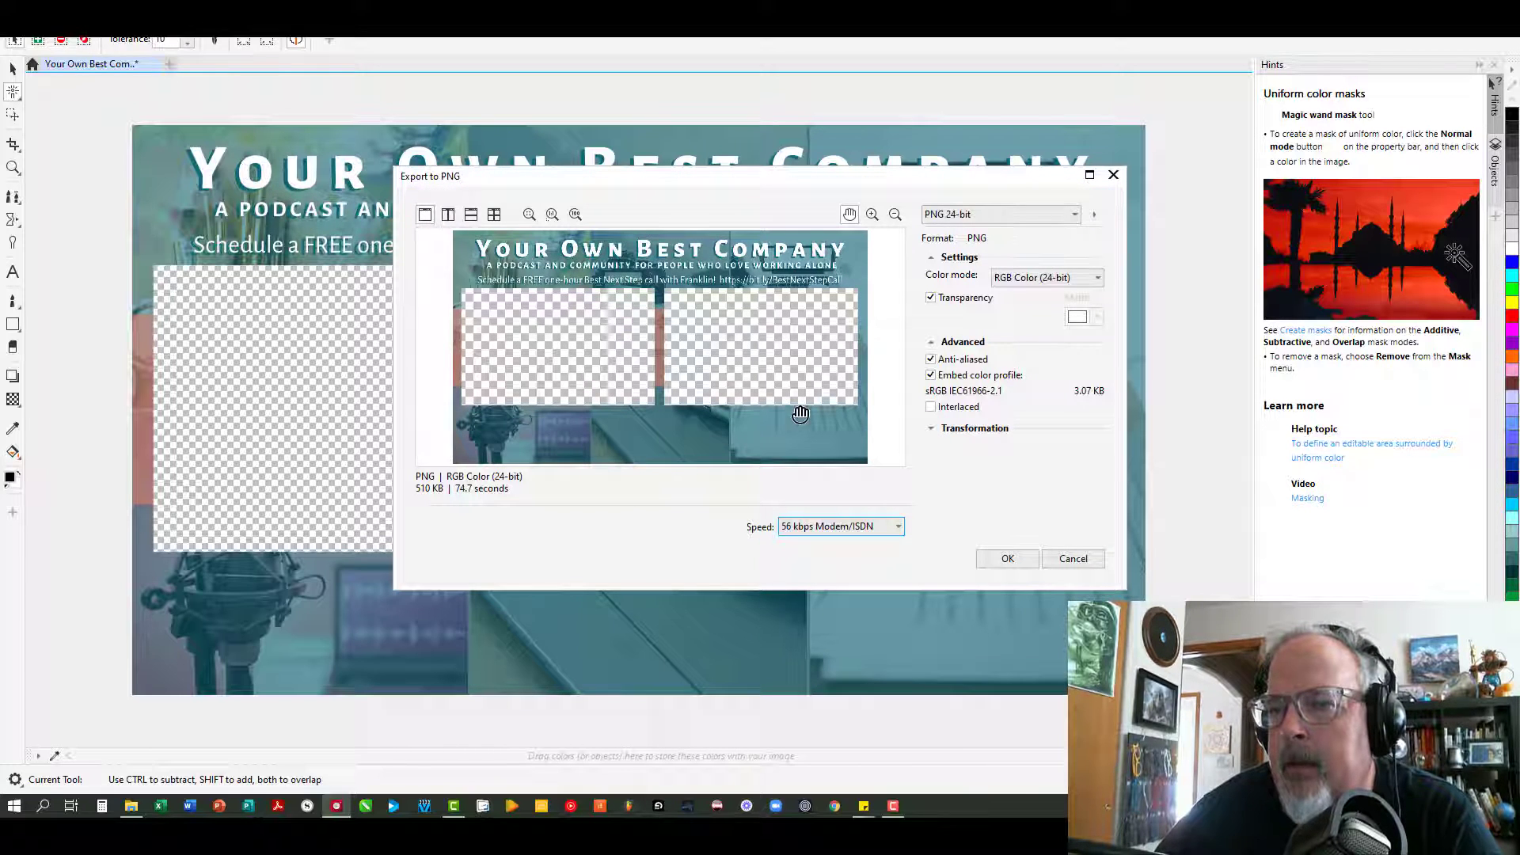
pyautogui.click(1008, 559)
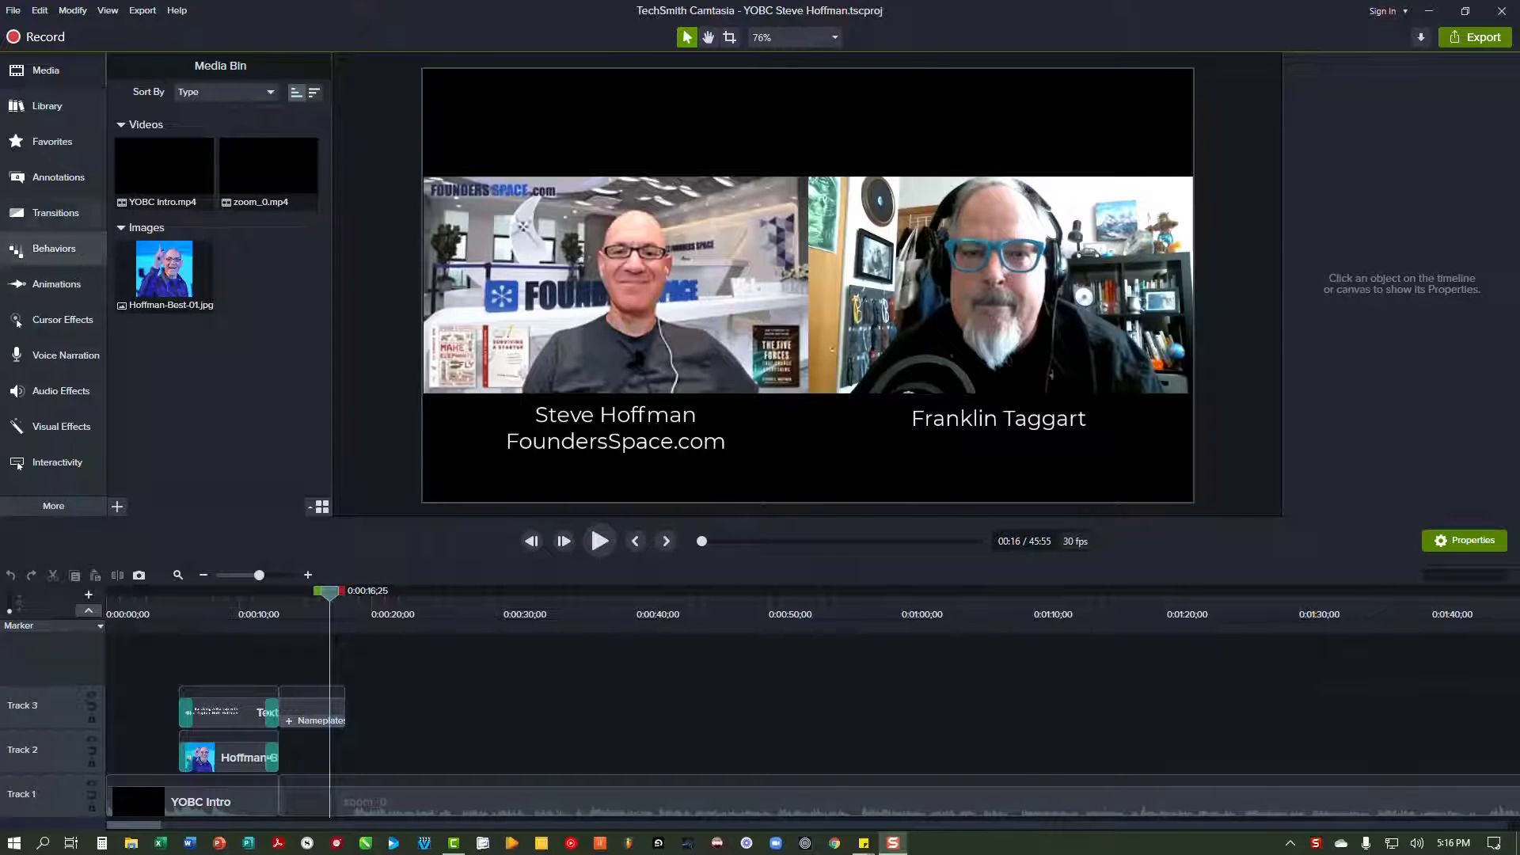
# Show the YOBC library listing the podcast overlay, Nameplates and intro/outro assets.
pyautogui.click(48, 105)
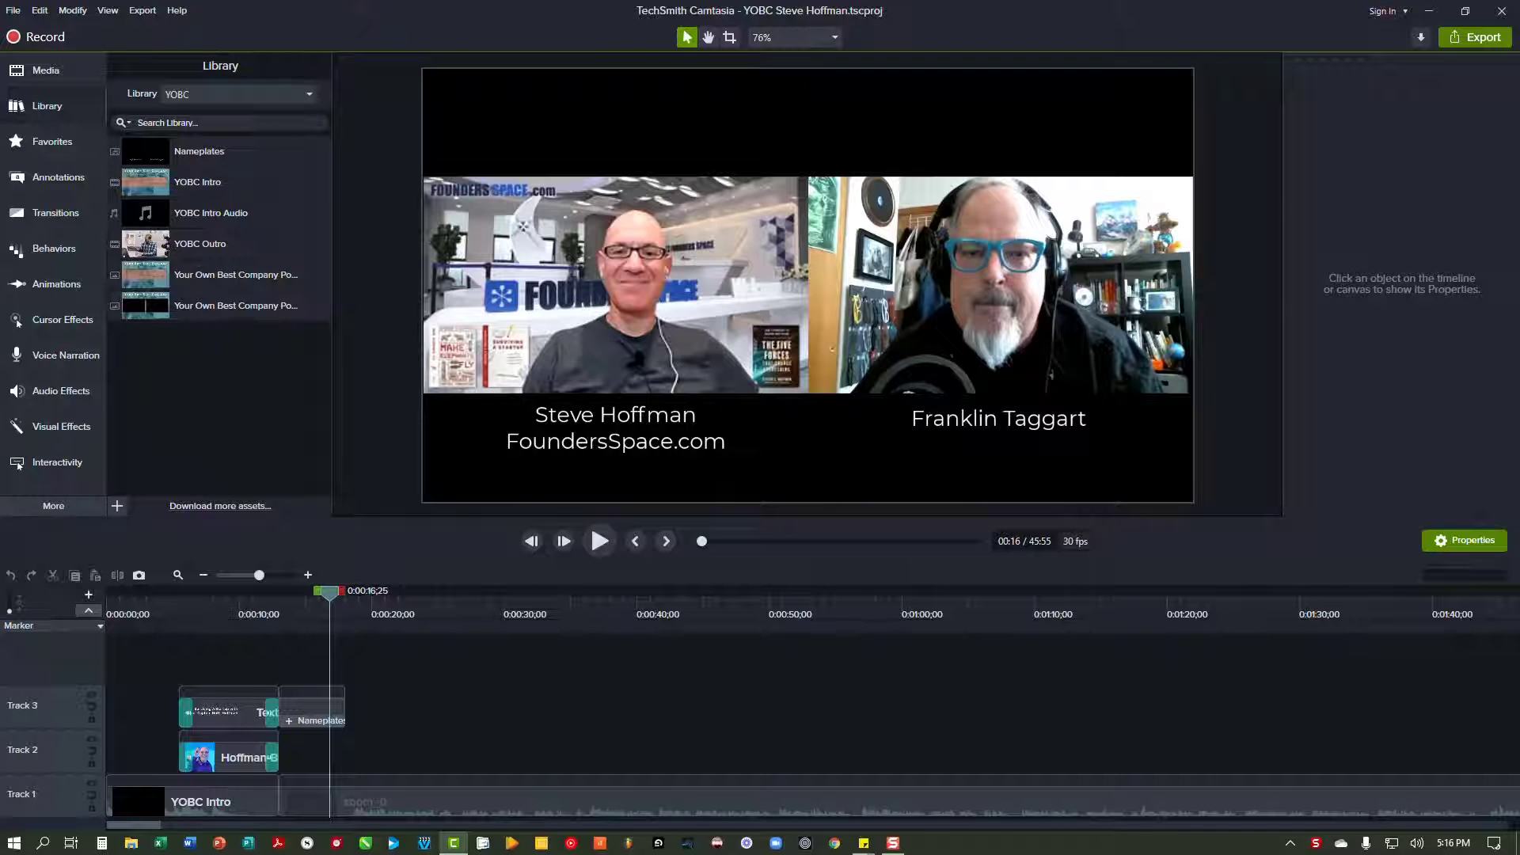
# Drop the podcast overlay onto Track 2 at the playhead and select it with the Nameplates clip.
pyautogui.moveTo(198, 306); pyautogui.dragTo(280, 736)
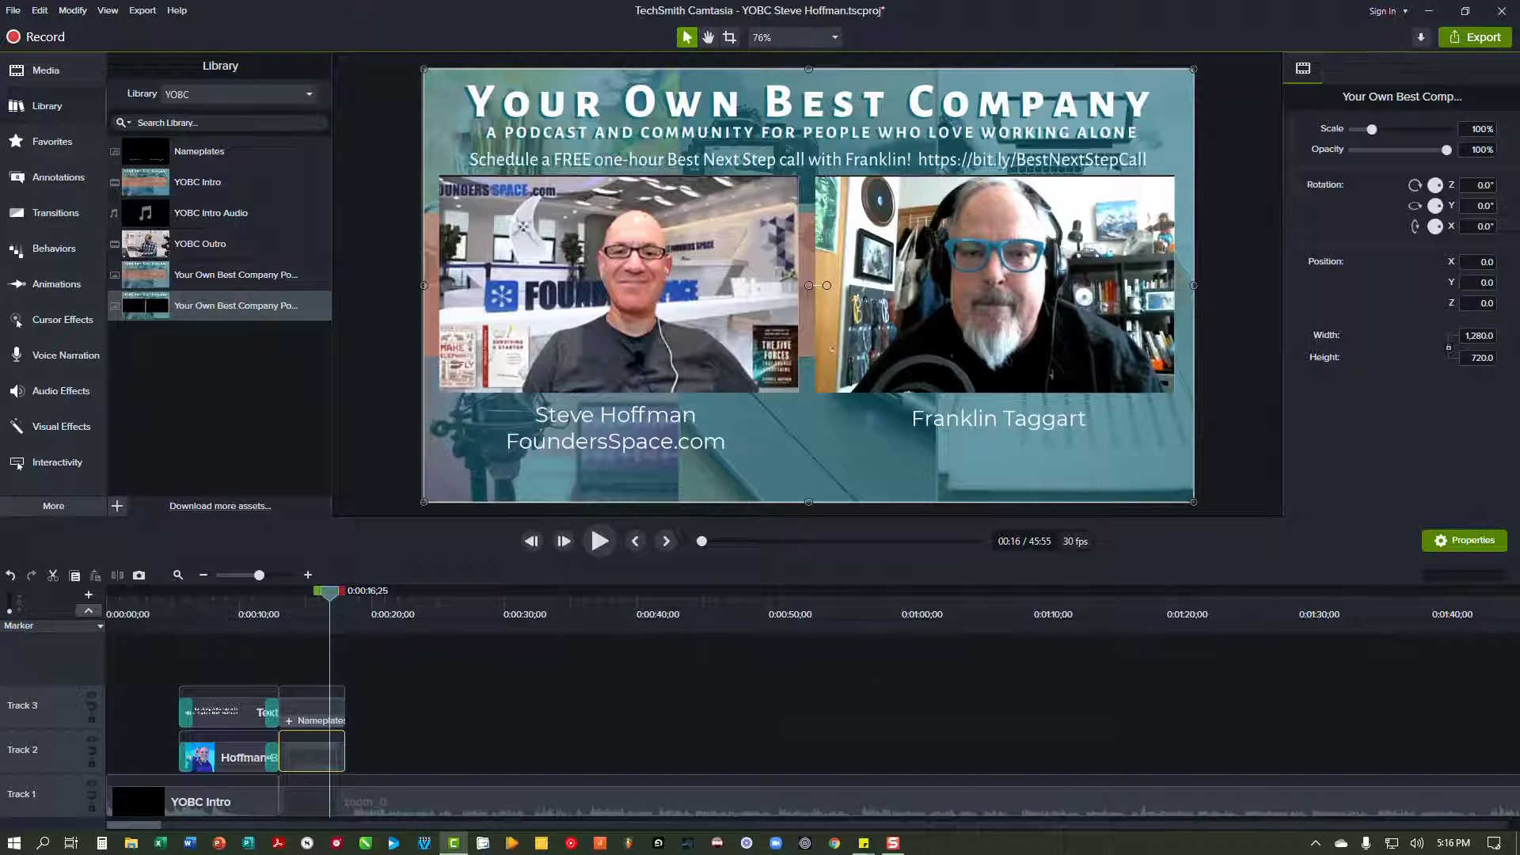
pyautogui.moveTo(356, 659); pyautogui.dragTo(345, 768)
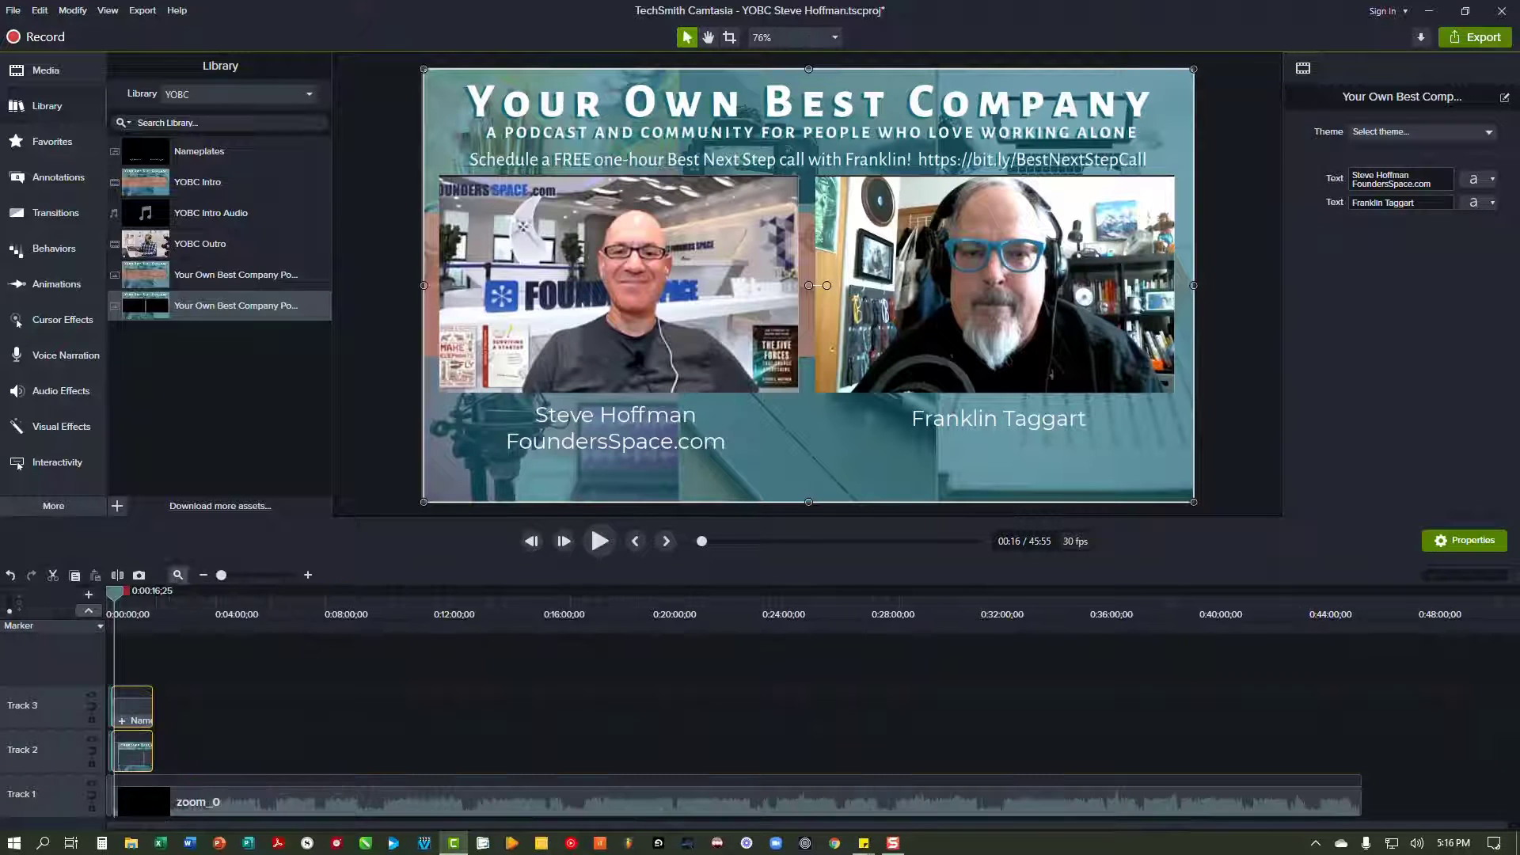
# Fit the timeline, stretch overlay and Nameplates to the 45:55 end, and scrub to check.
pyautogui.click(178, 575)
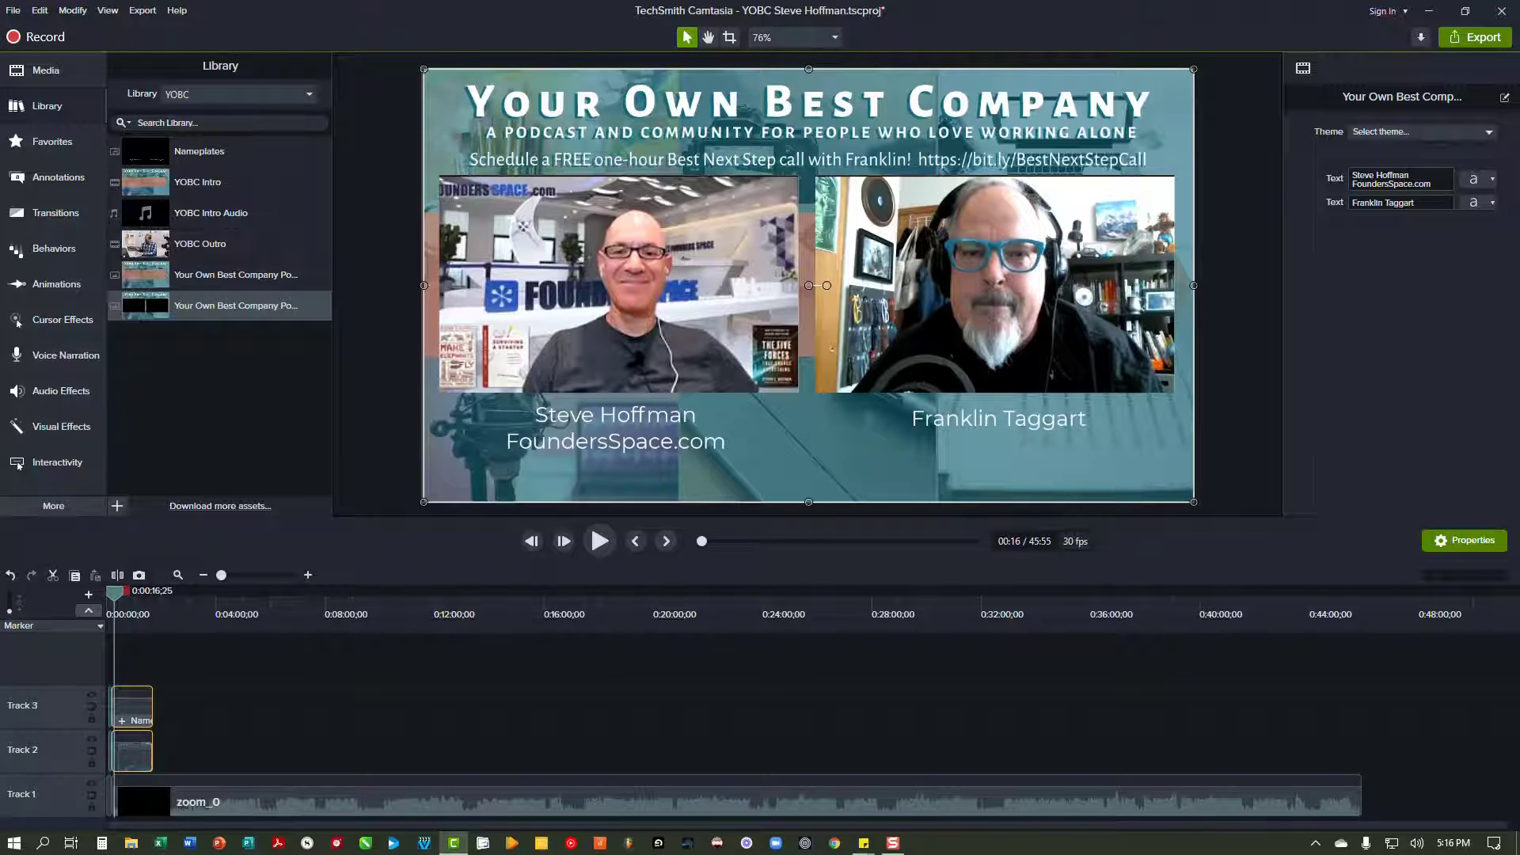
pyautogui.moveTo(152, 751); pyautogui.dragTo(1338, 780)
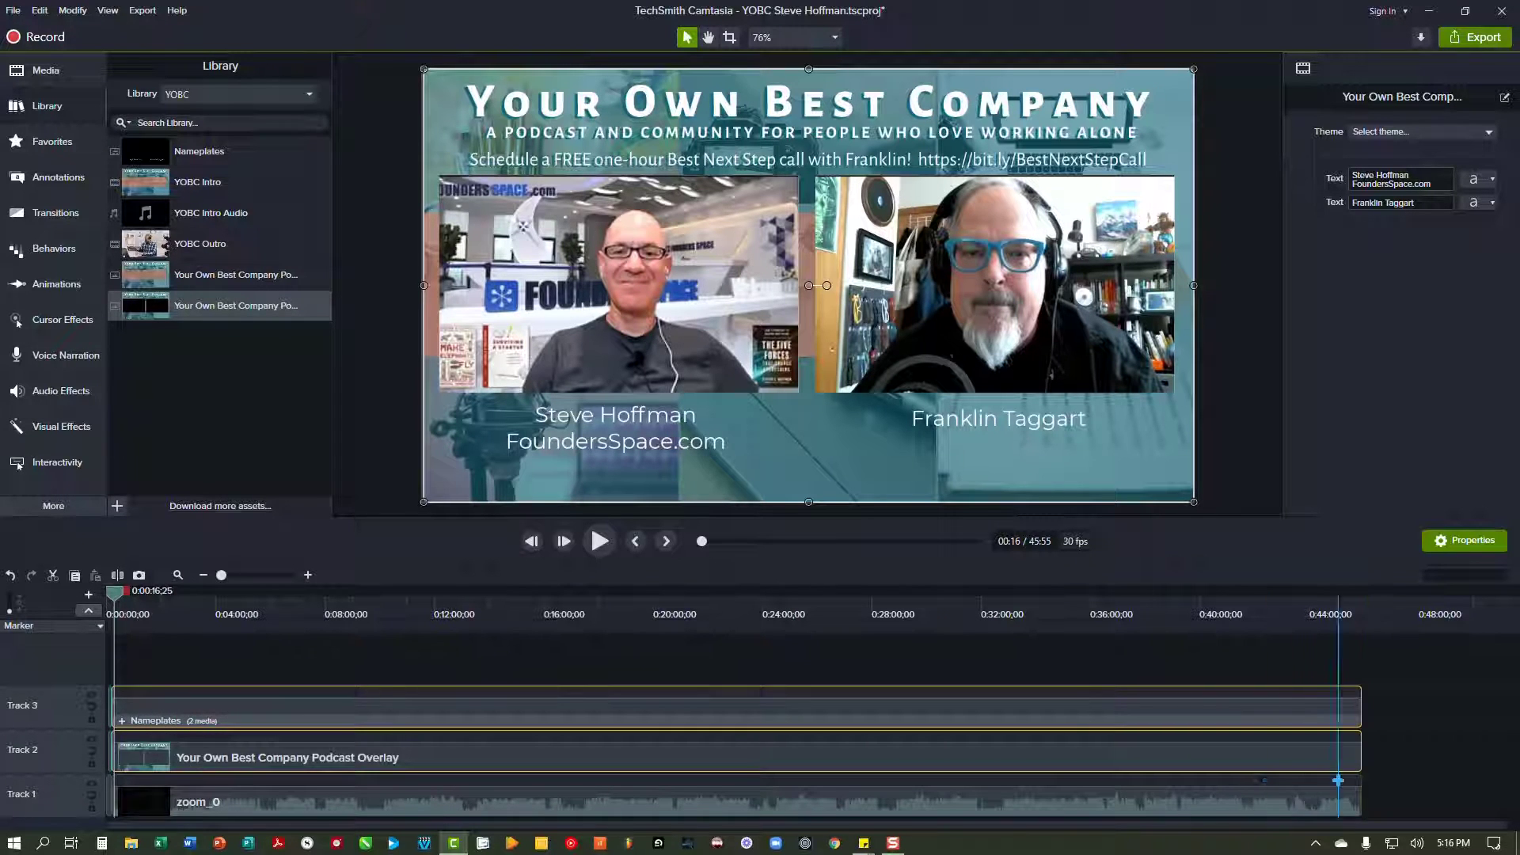
pyautogui.moveTo(114, 592); pyautogui.dragTo(1237, 592)
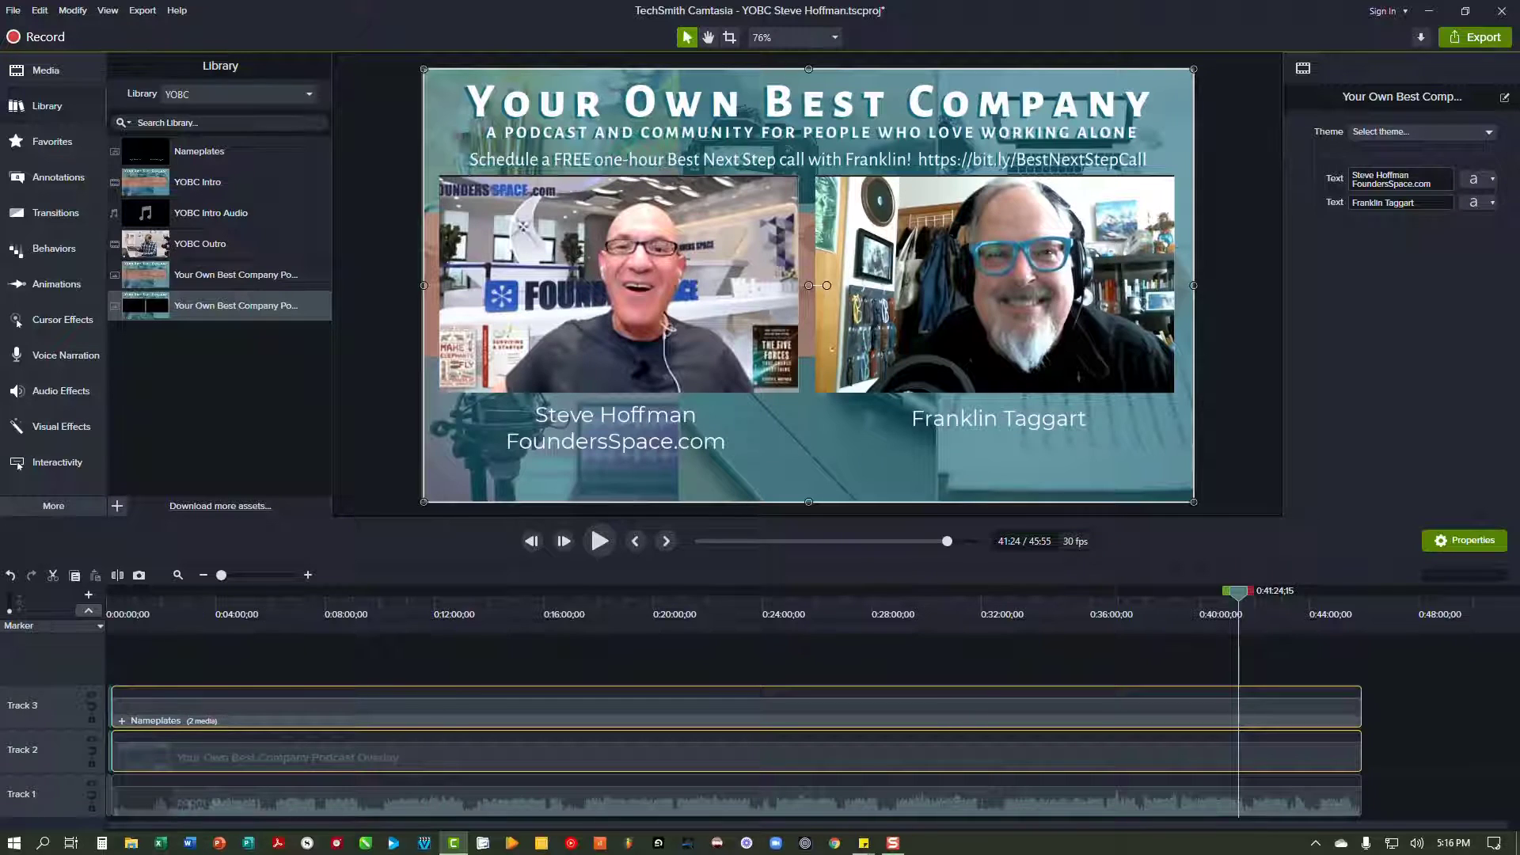
pyautogui.click(132, 601)
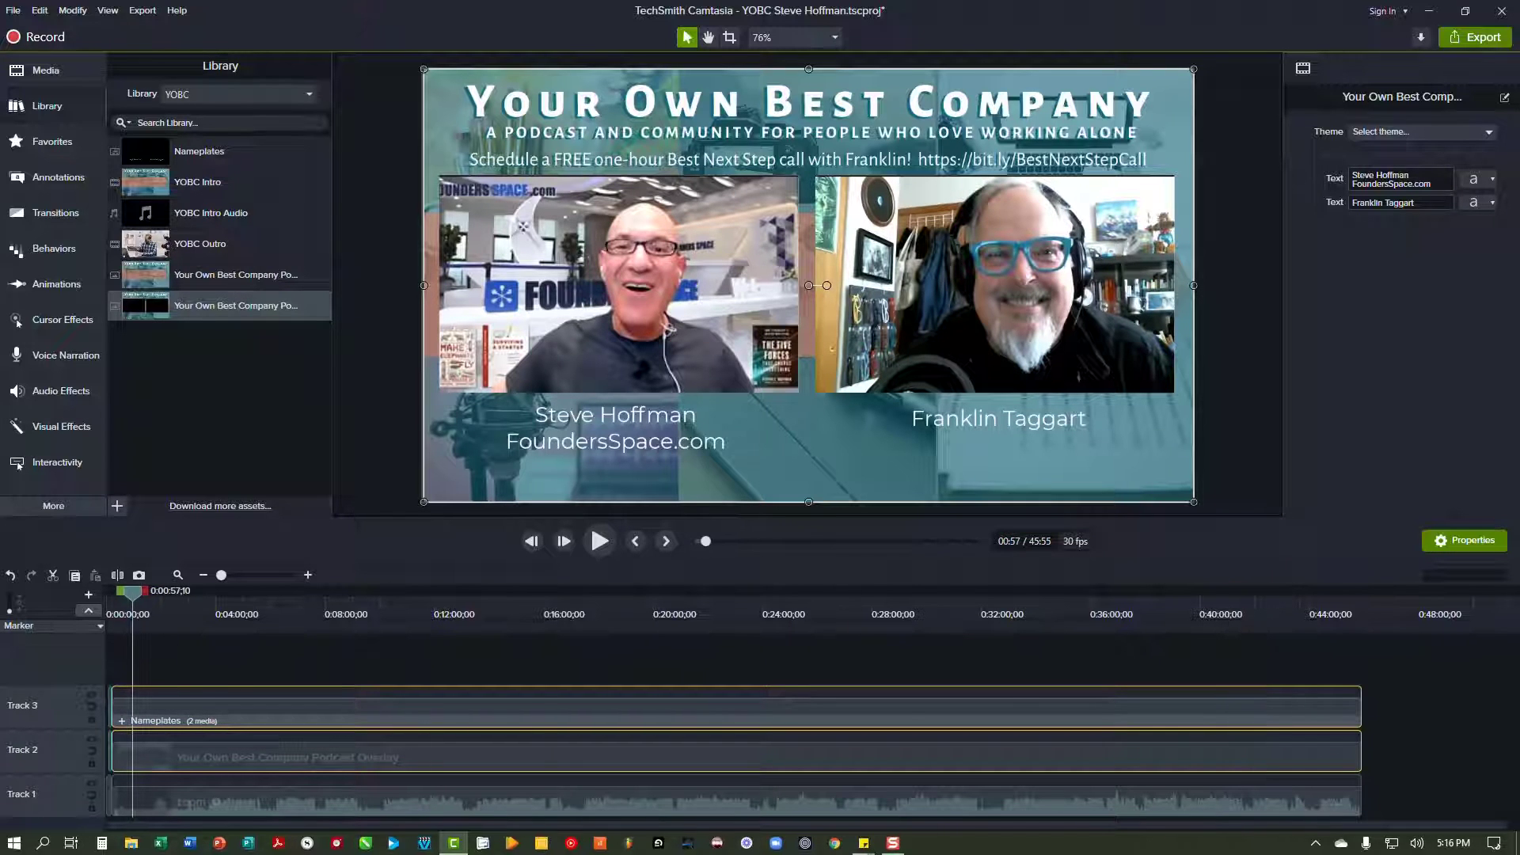